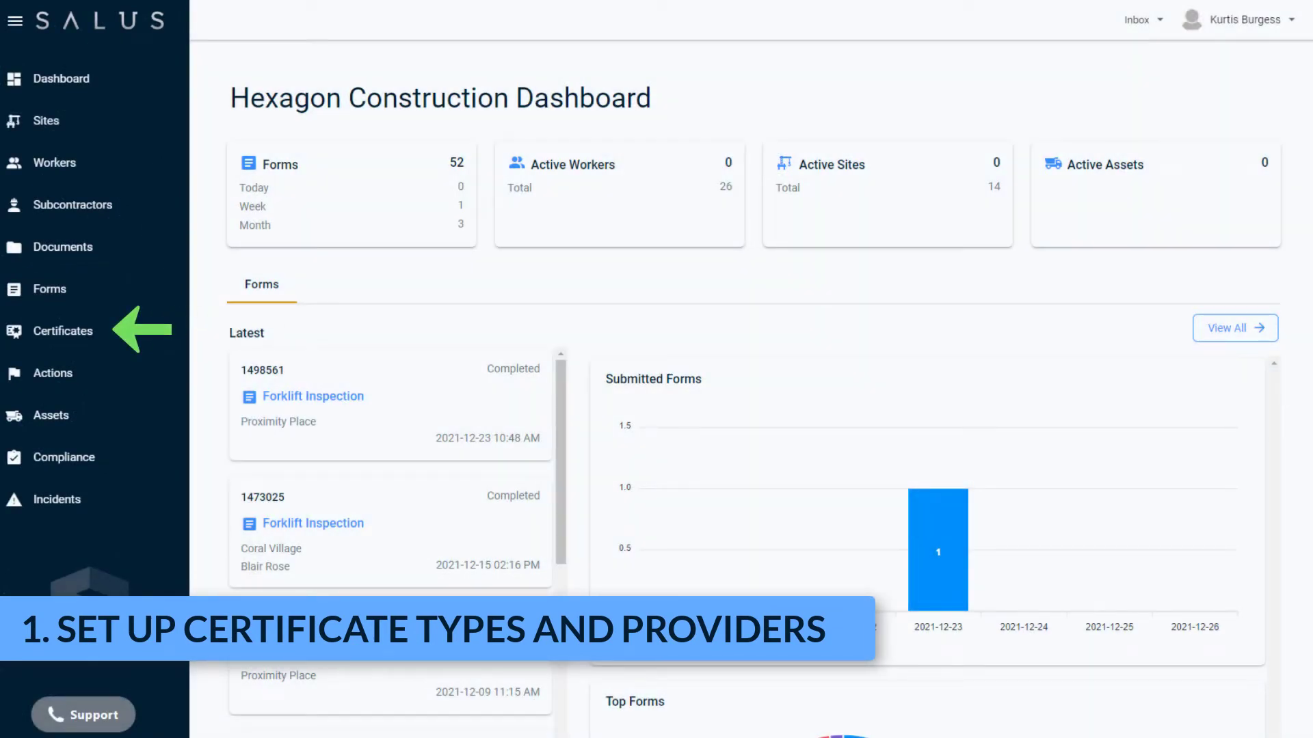
- Add a required certificate type named 'Spill Response', bringing the Types list to 7 entries
left_click(63, 331)
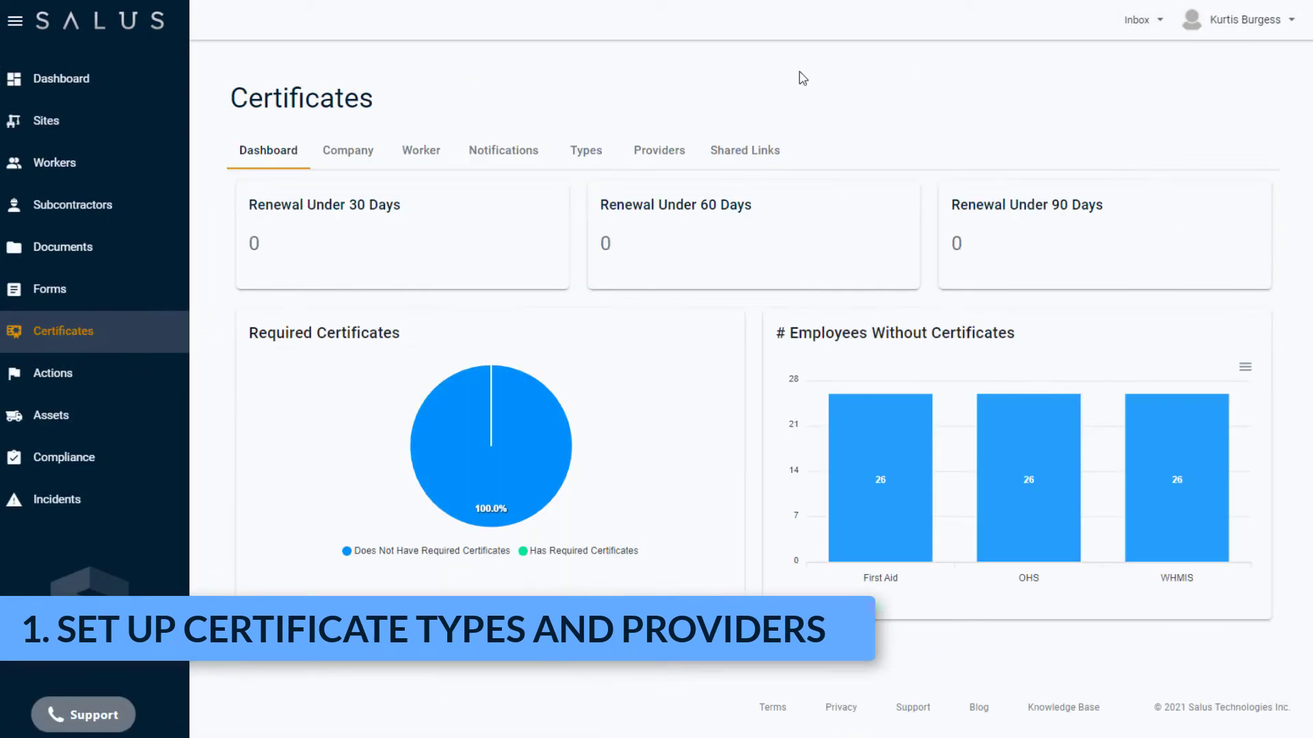
left_click(587, 152)
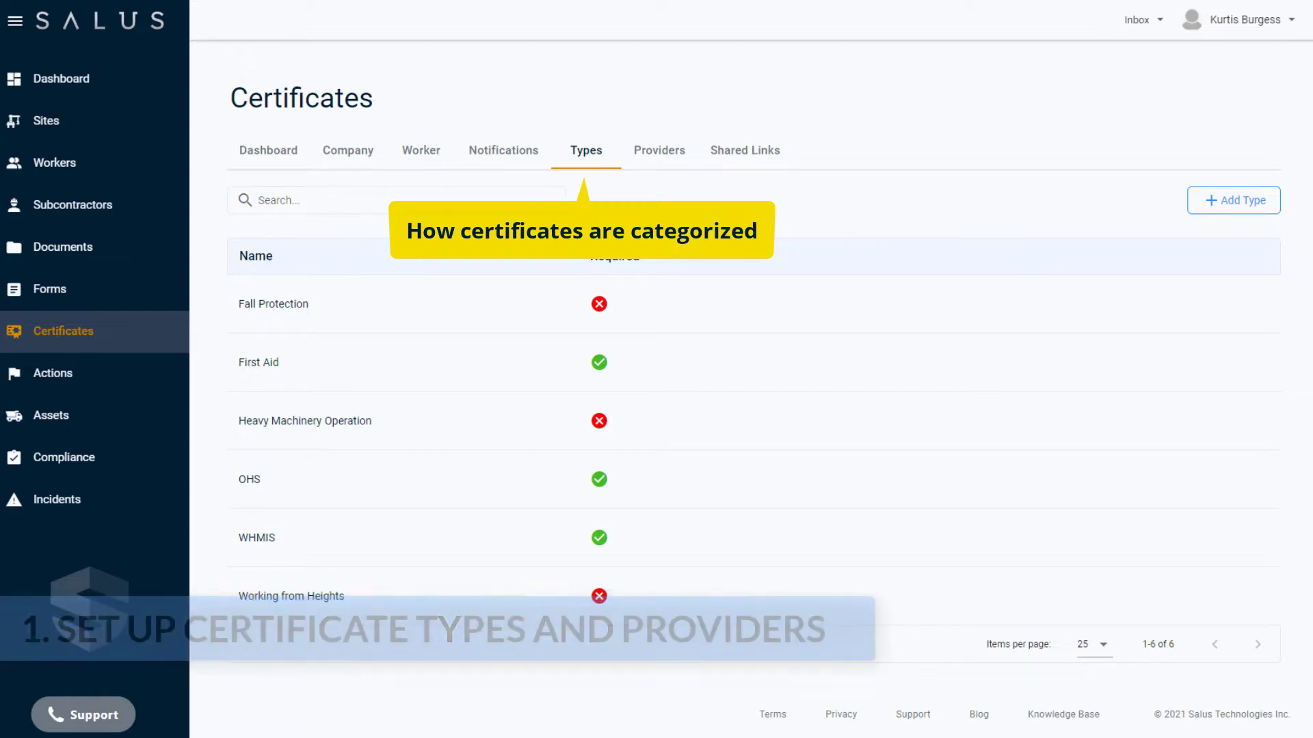
left_click(1264, 208)
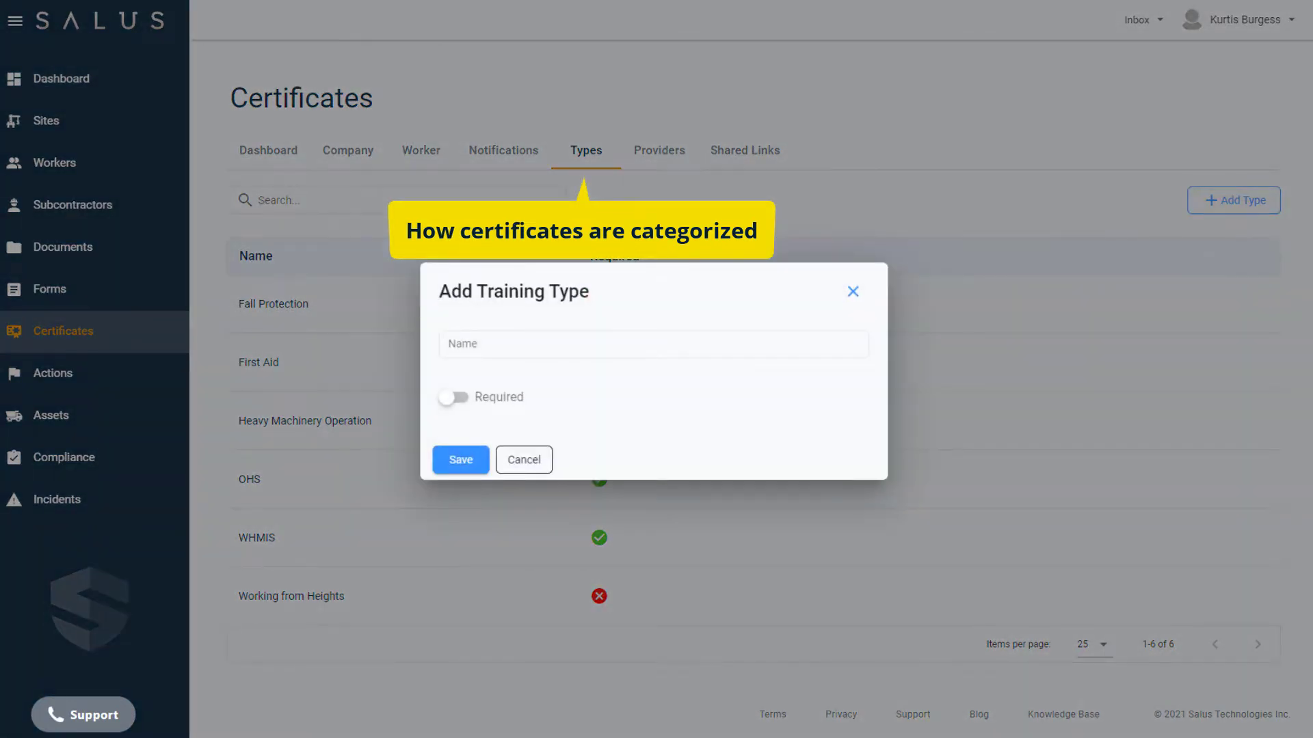
left_click(779, 346)
type("Spill Response")
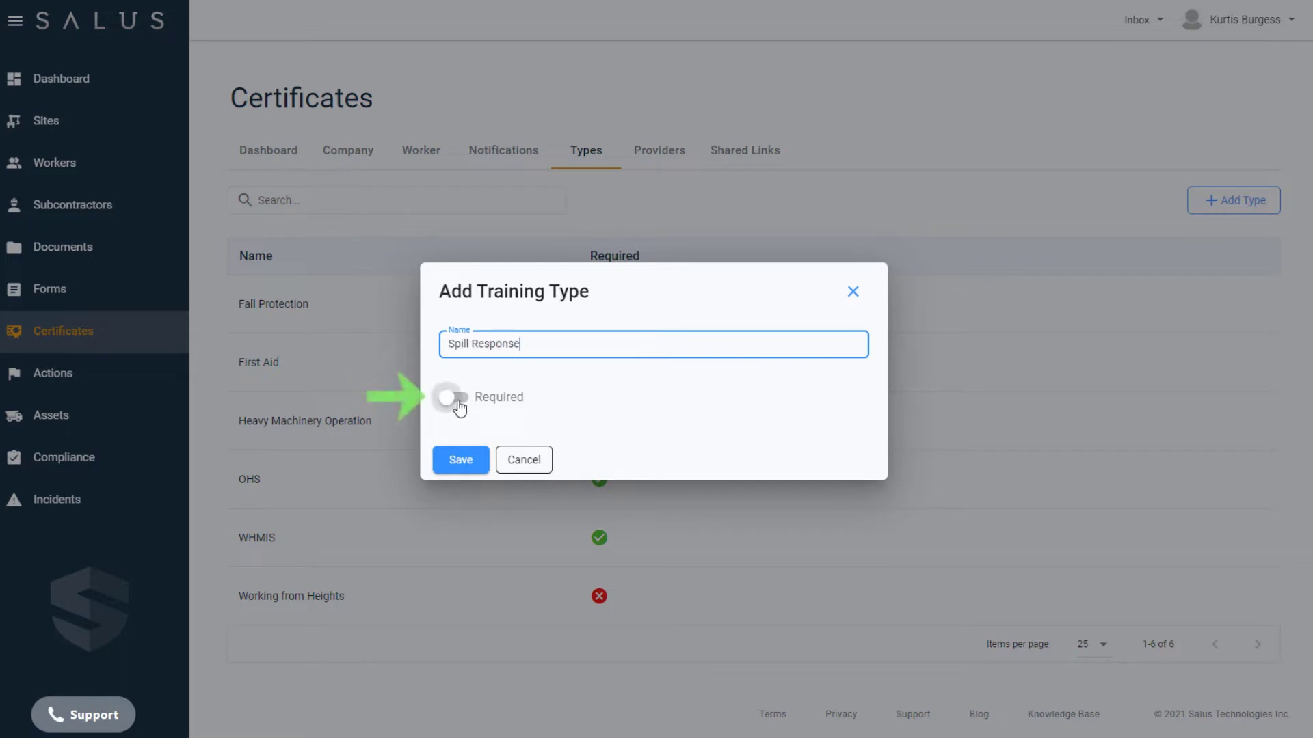
left_click(456, 399)
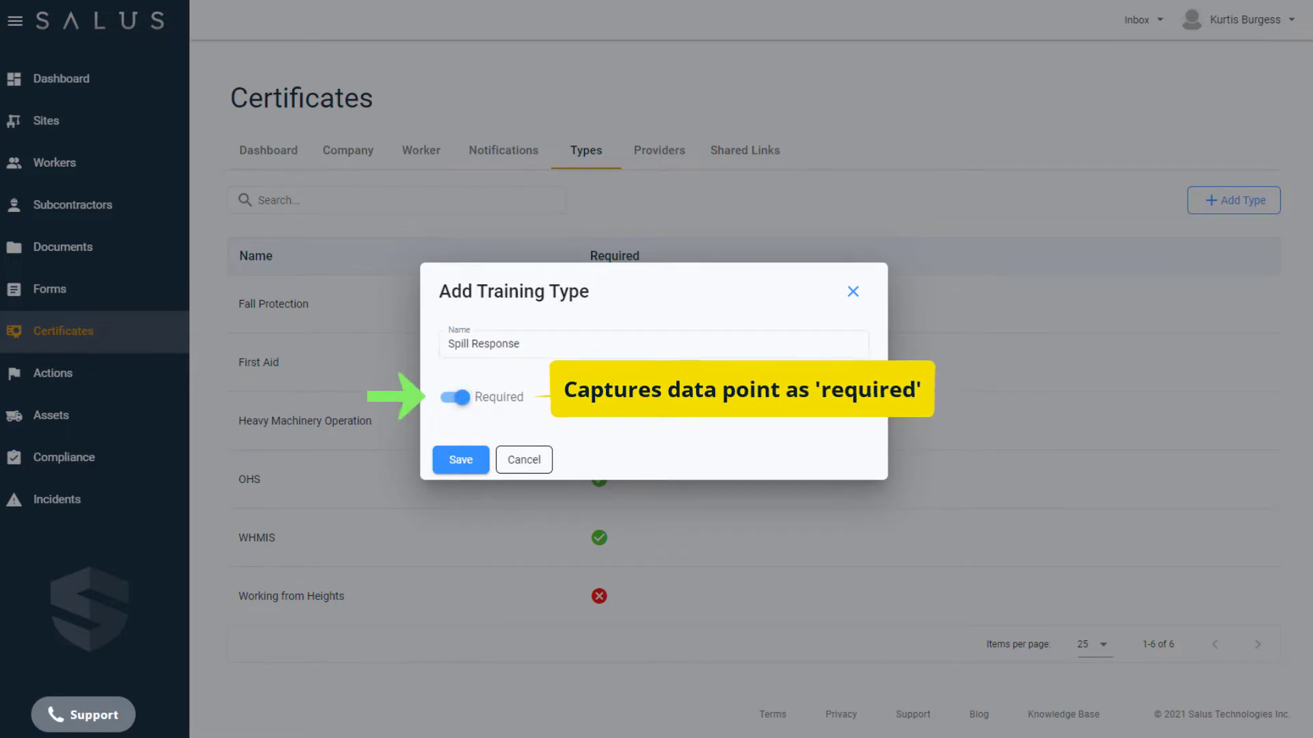
left_click(461, 459)
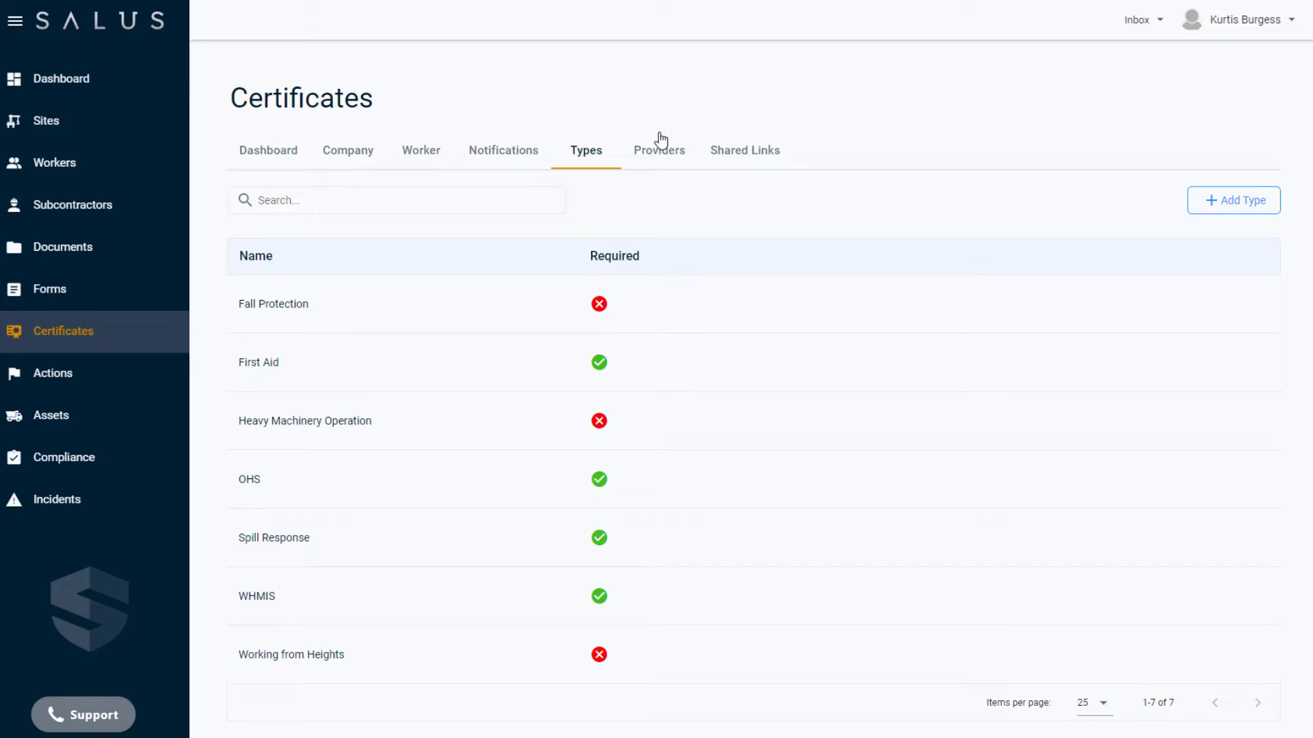
- Add 'Red Cross' as a certificate provider
left_click(659, 145)
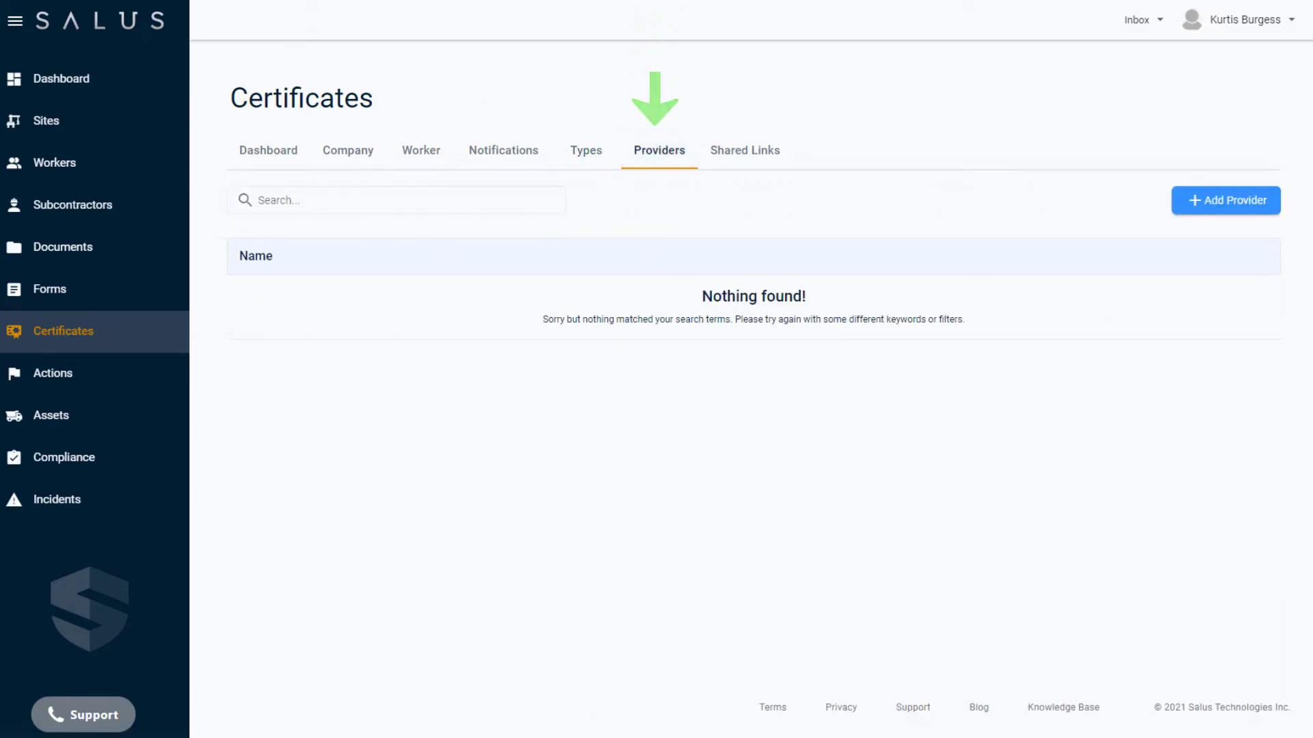
left_click(1226, 200)
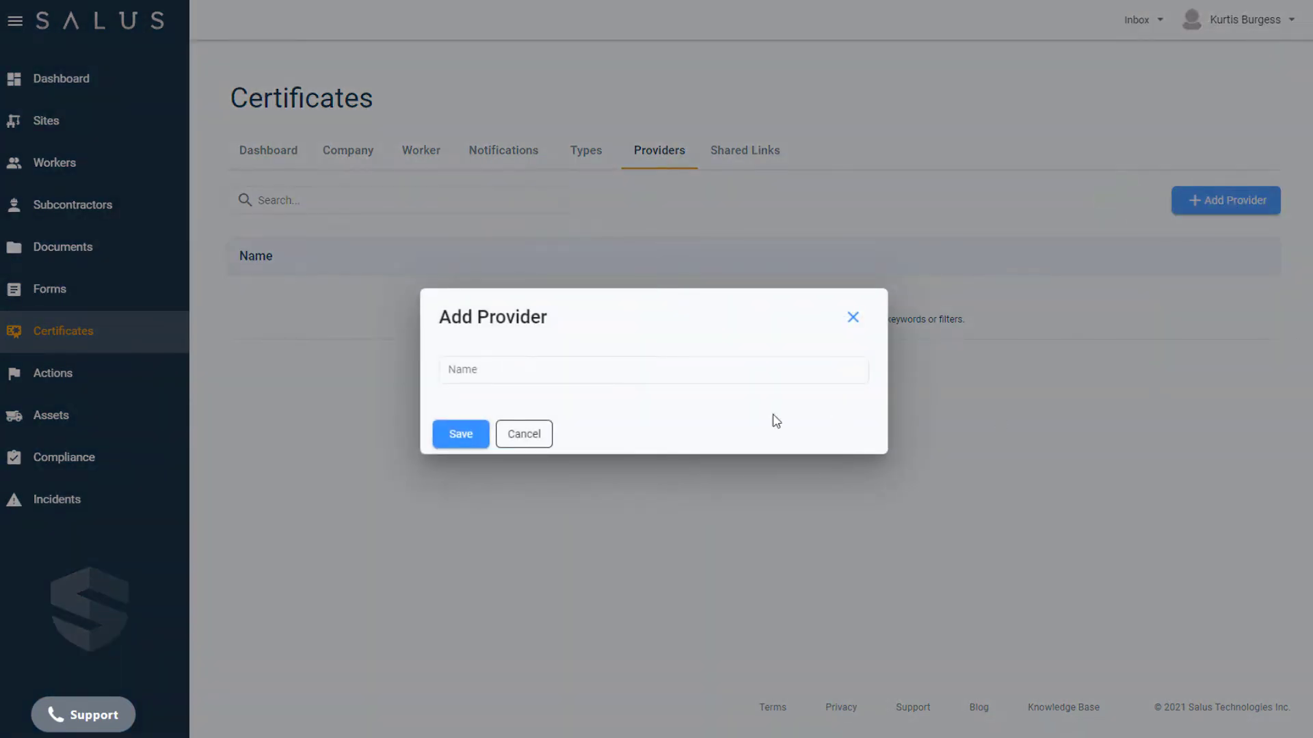
left_click(568, 368)
type("Red Cross")
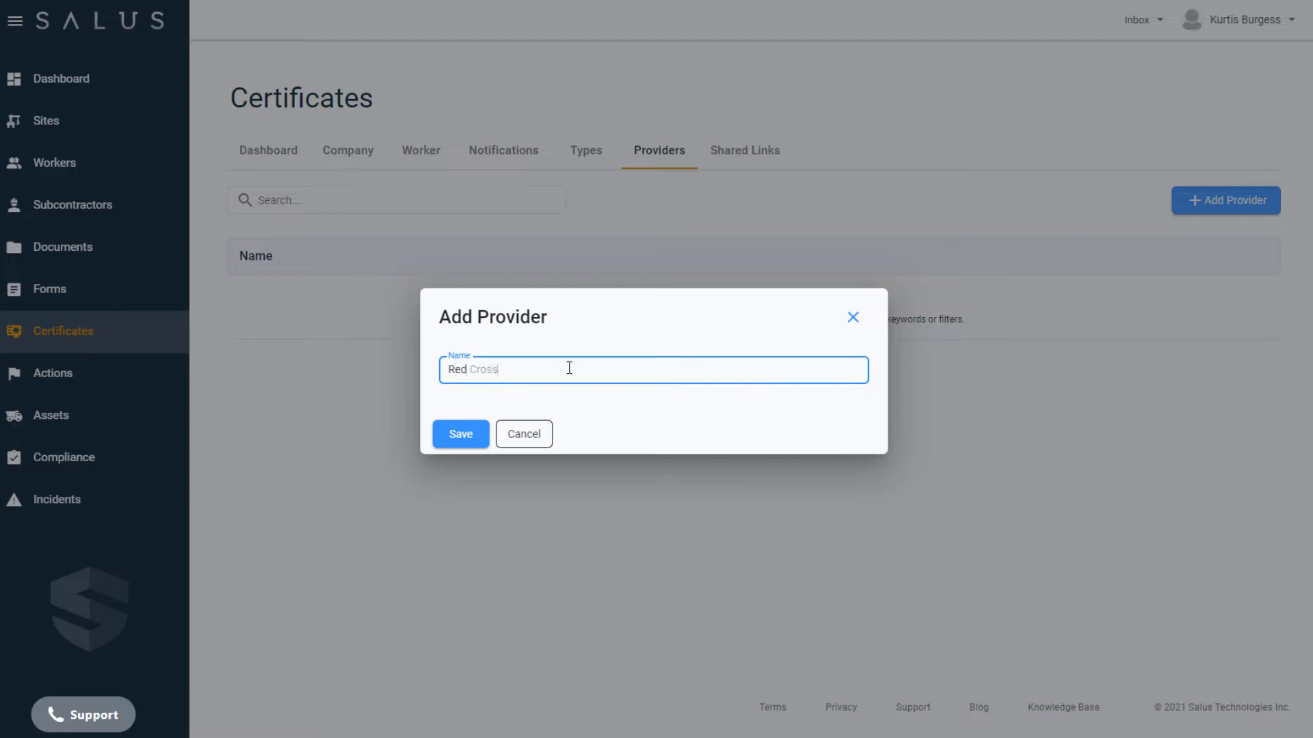
left_click(458, 435)
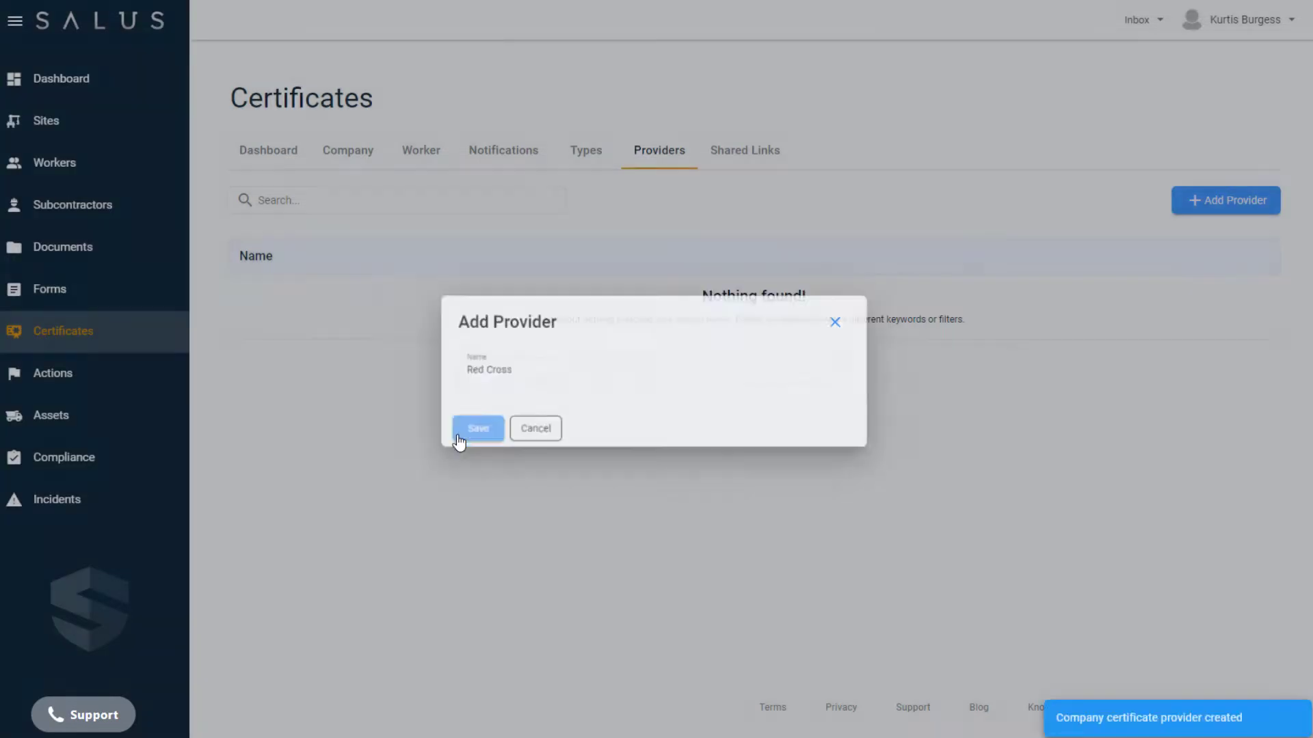
- Add '360 Degree Training' as a second certificate provider
left_click(1215, 203)
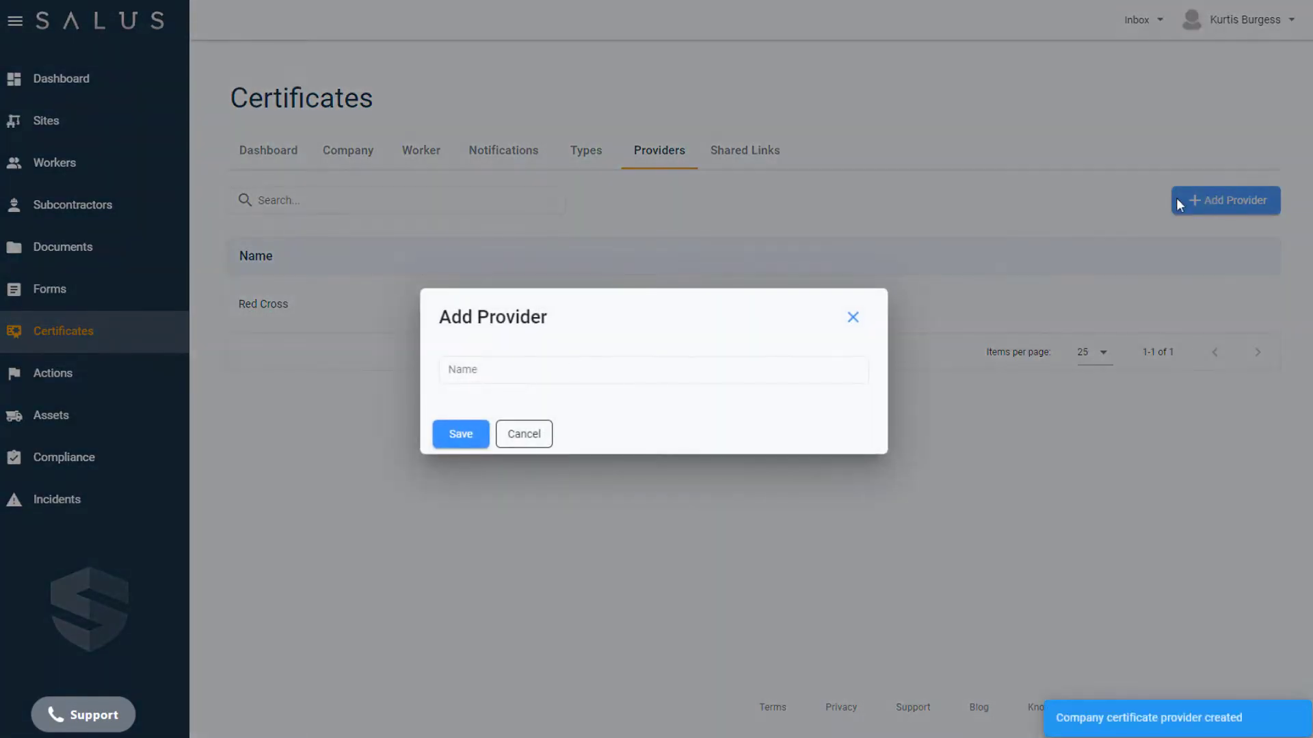
left_click(574, 369)
type("360 Degree Training")
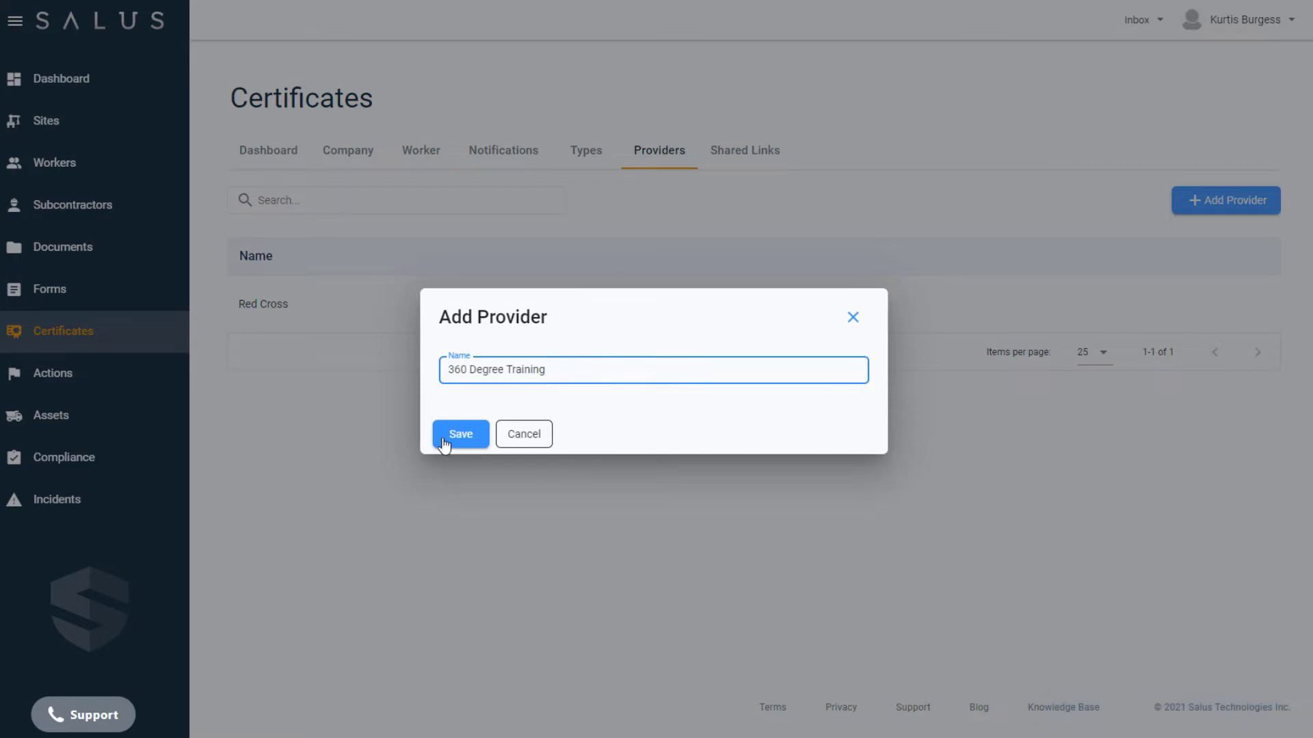
left_click(444, 446)
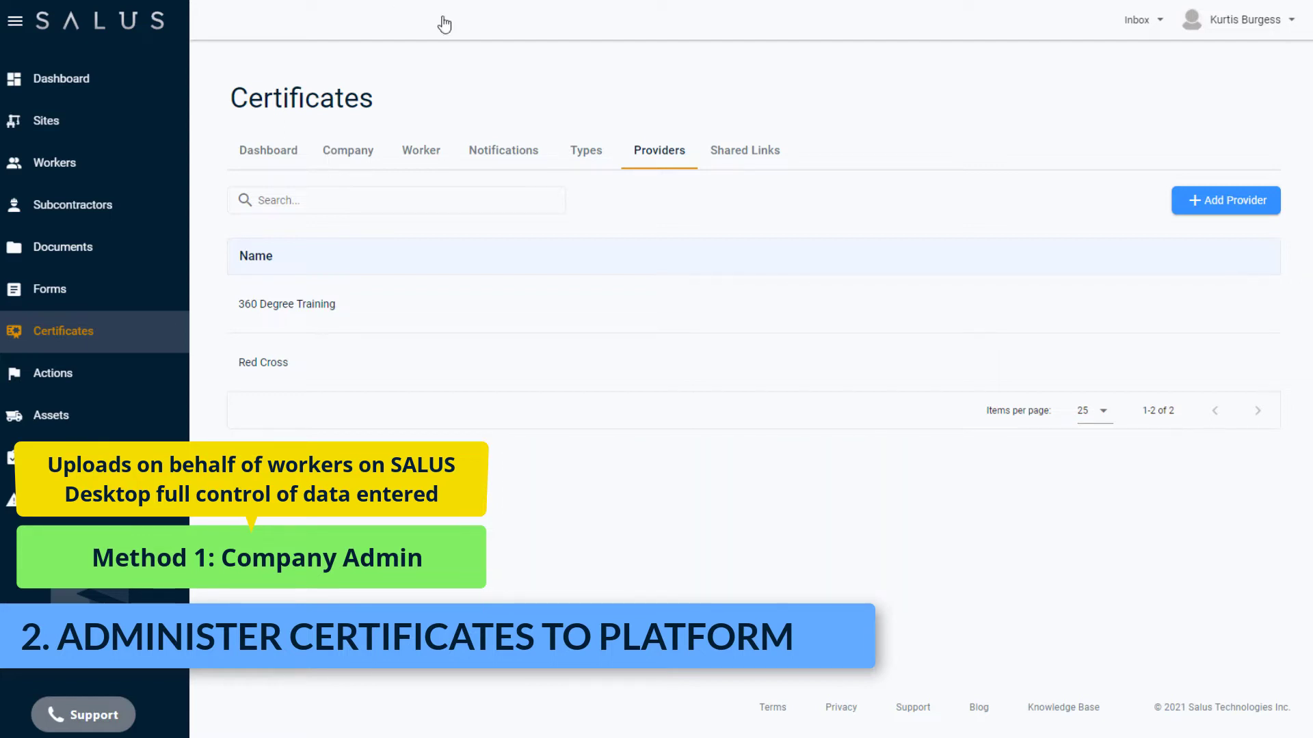
- Start an external certificate upload and pick the worker found by searching their name
left_click(430, 155)
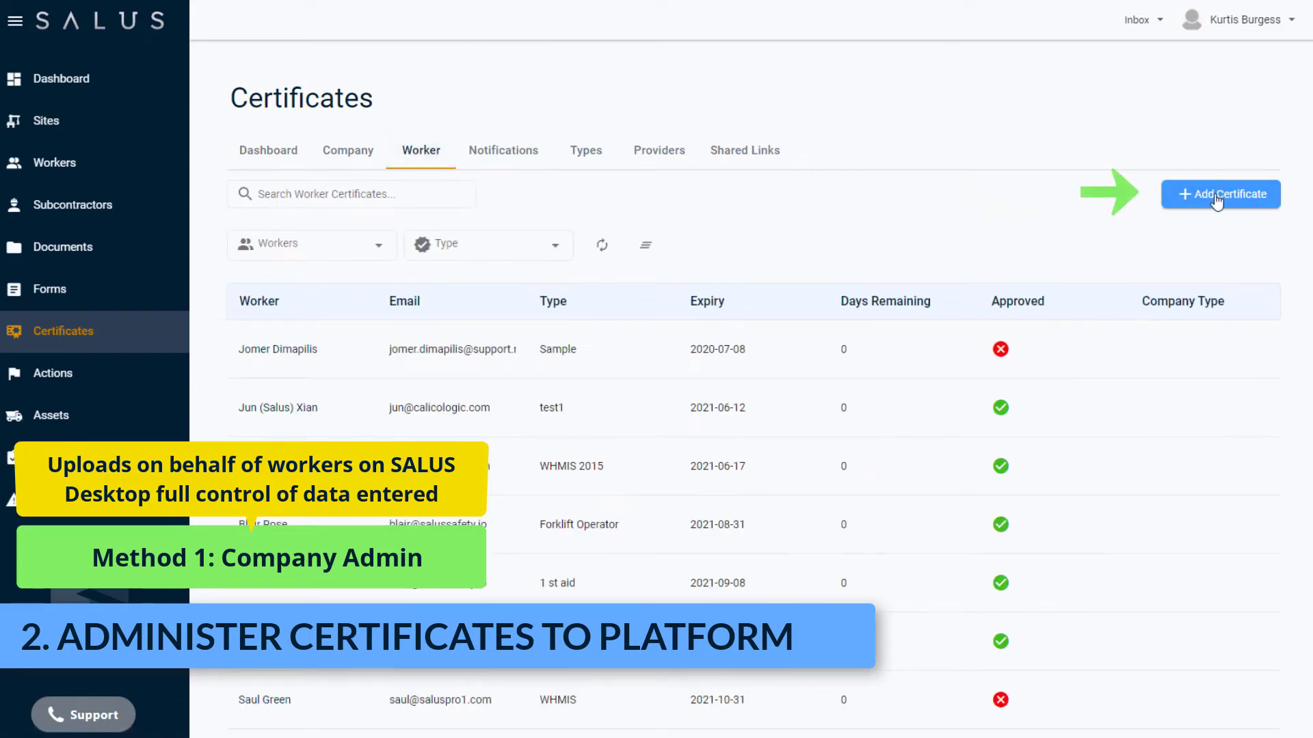
left_click(1213, 197)
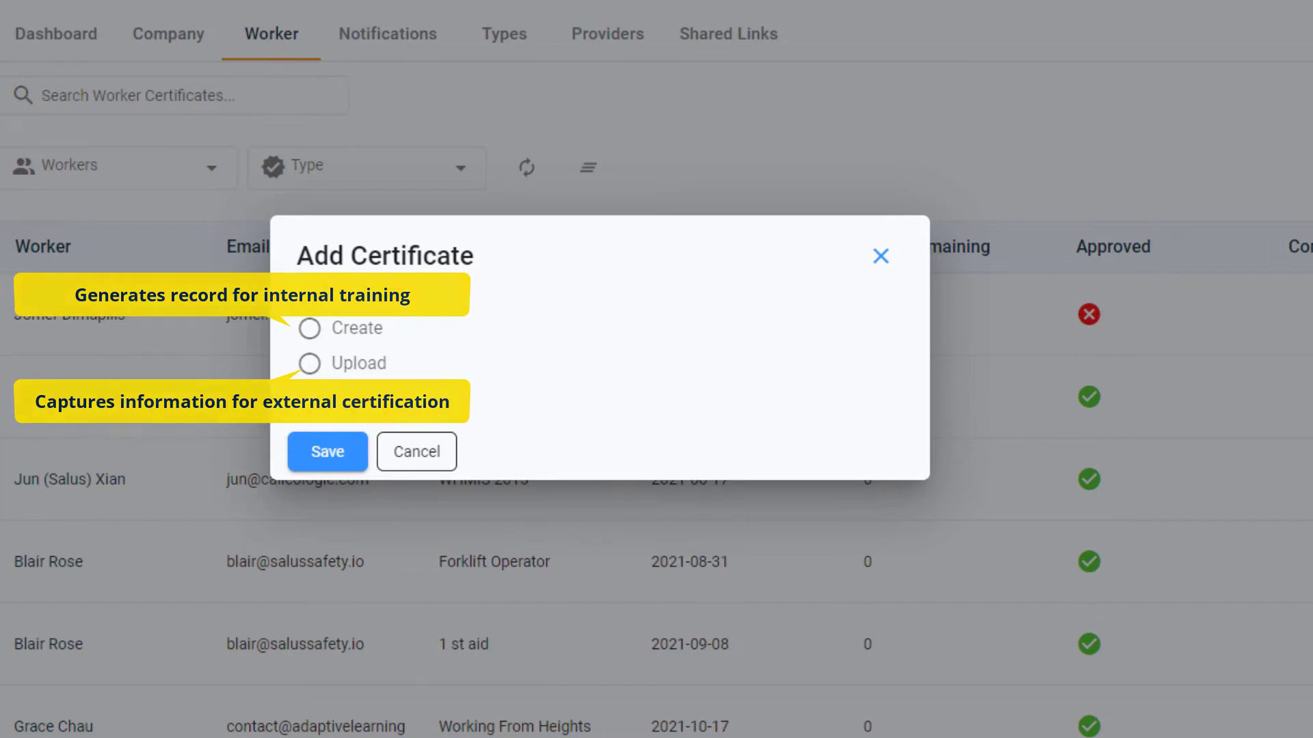
left_click(309, 364)
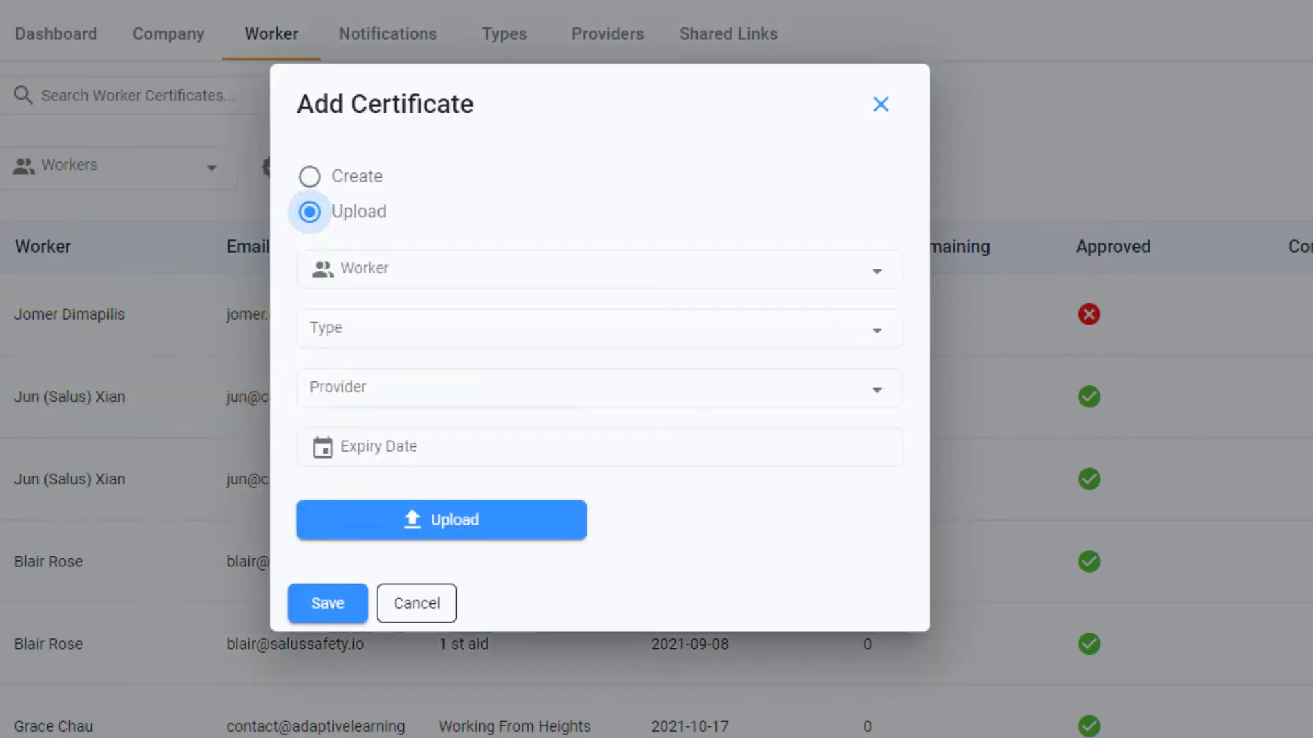
left_click(882, 271)
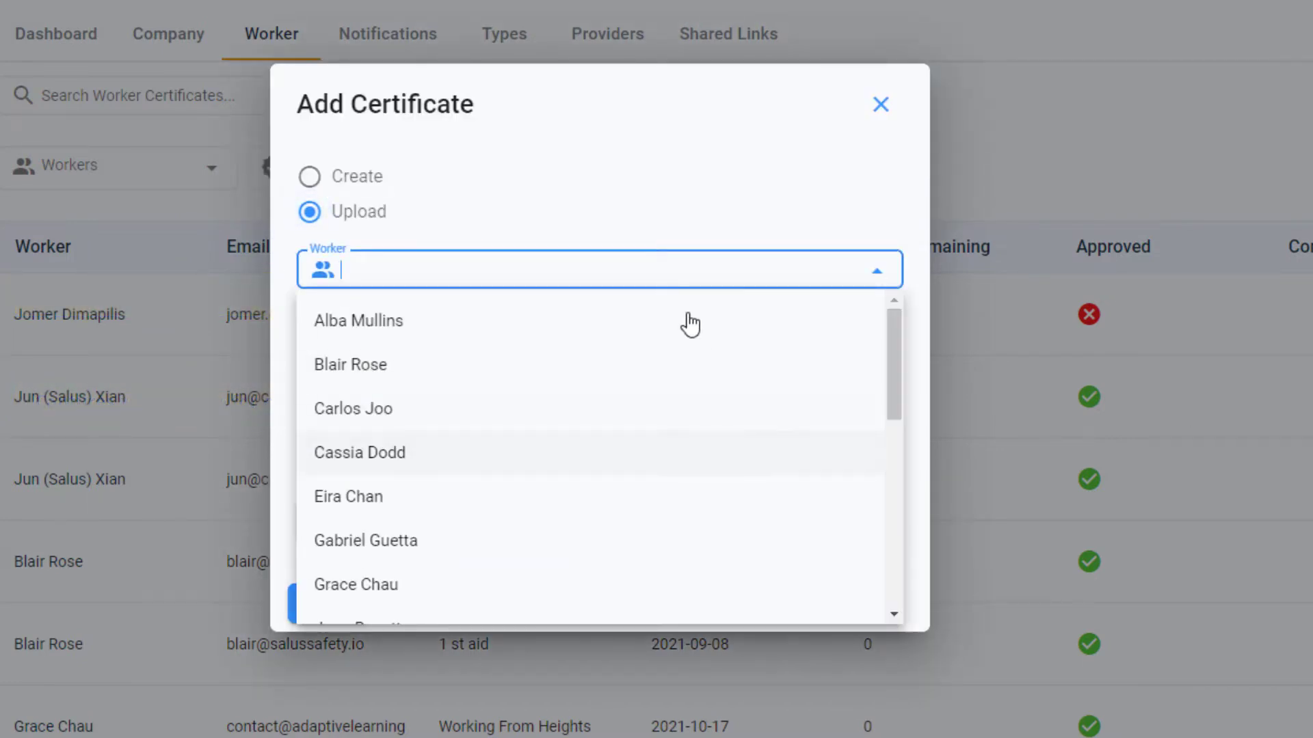
type("saul")
left_click(666, 346)
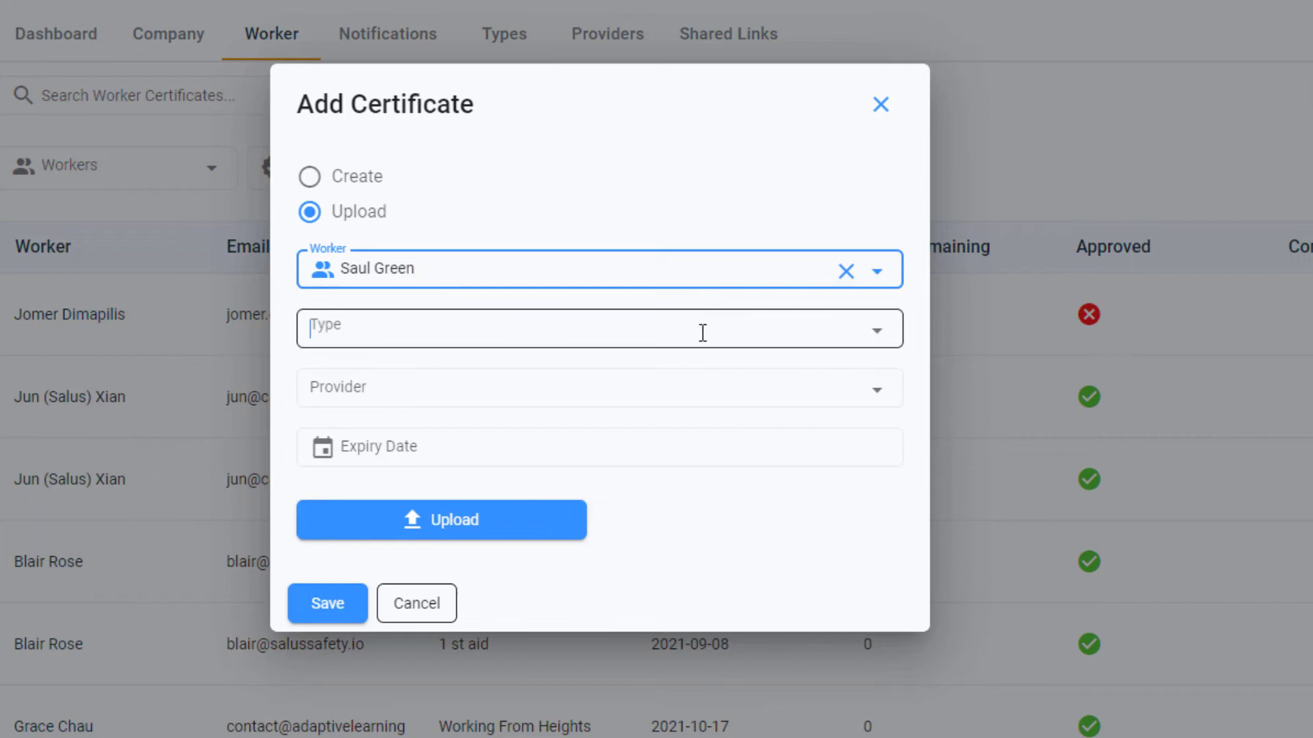
- Set type Spill Response, provider 360 Degree Training, expiry 2023-12-21, attach front and back images, and save
left_click(700, 331)
left_click(593, 550)
left_click(800, 387)
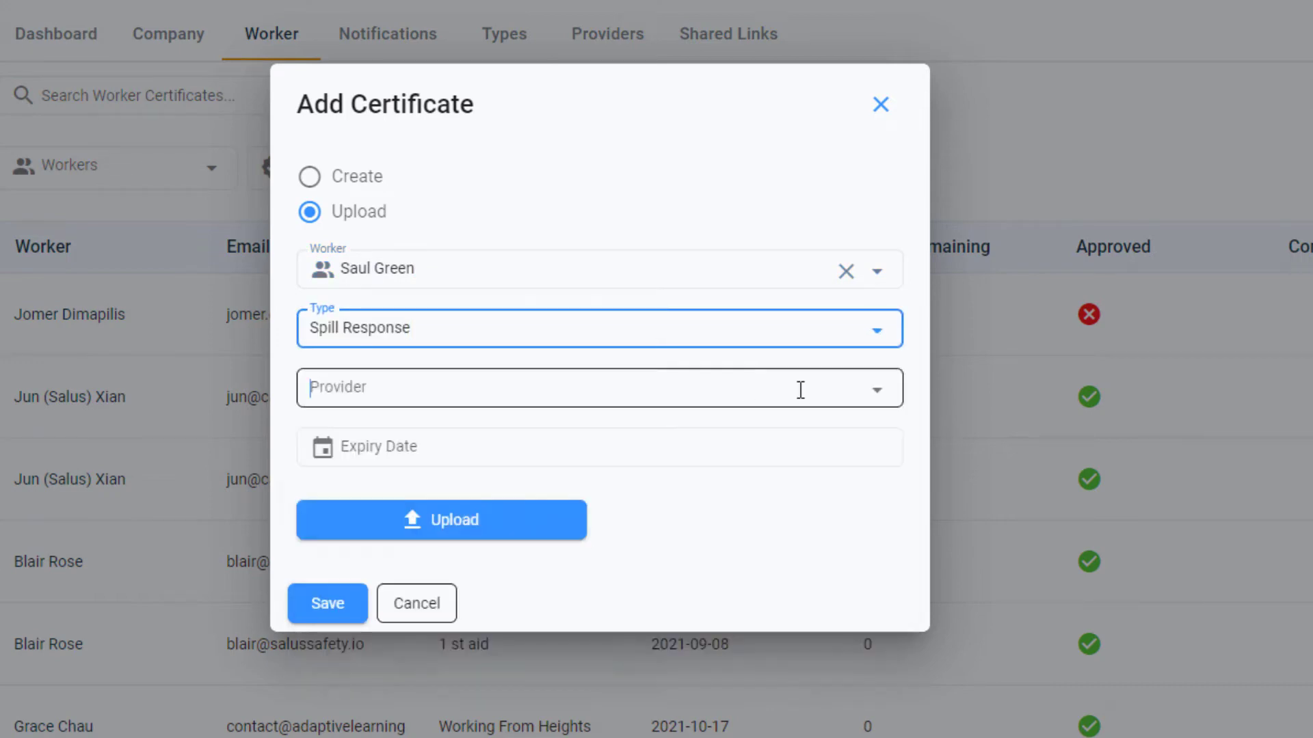
left_click(756, 453)
left_click(755, 453)
left_click(495, 715)
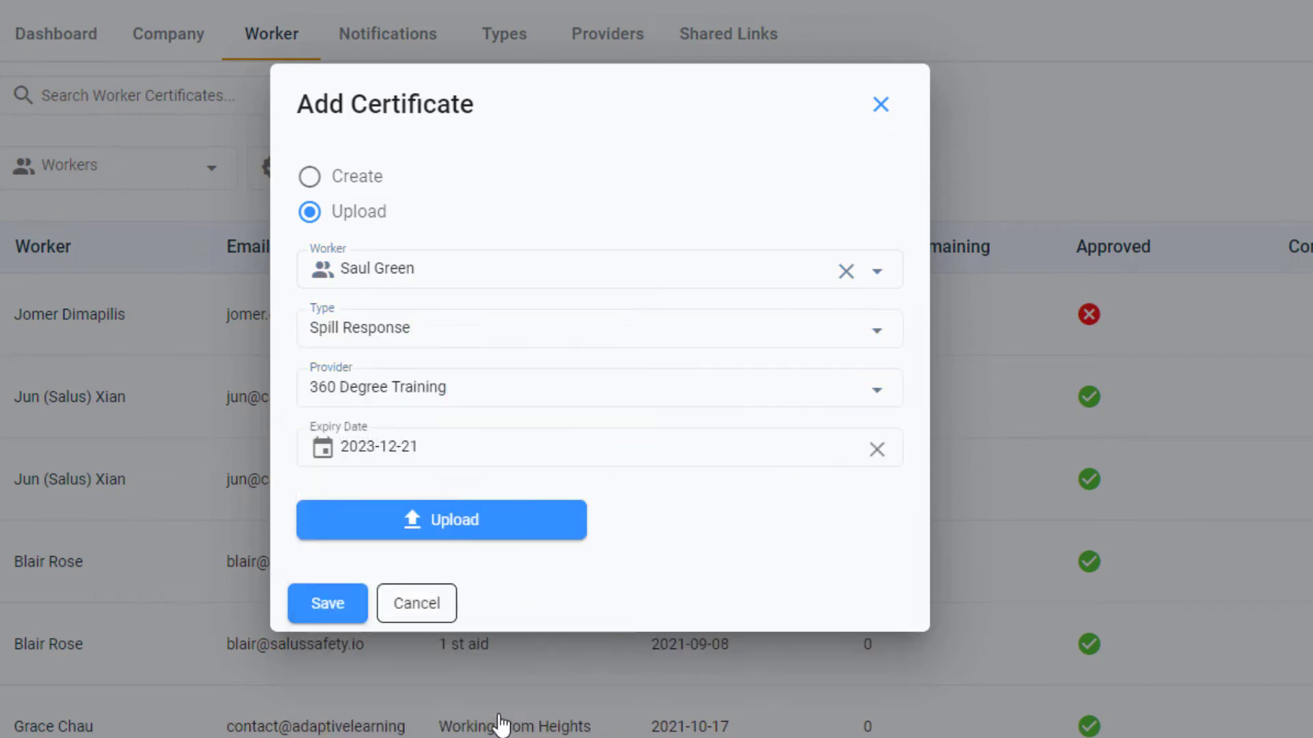
left_click(488, 538)
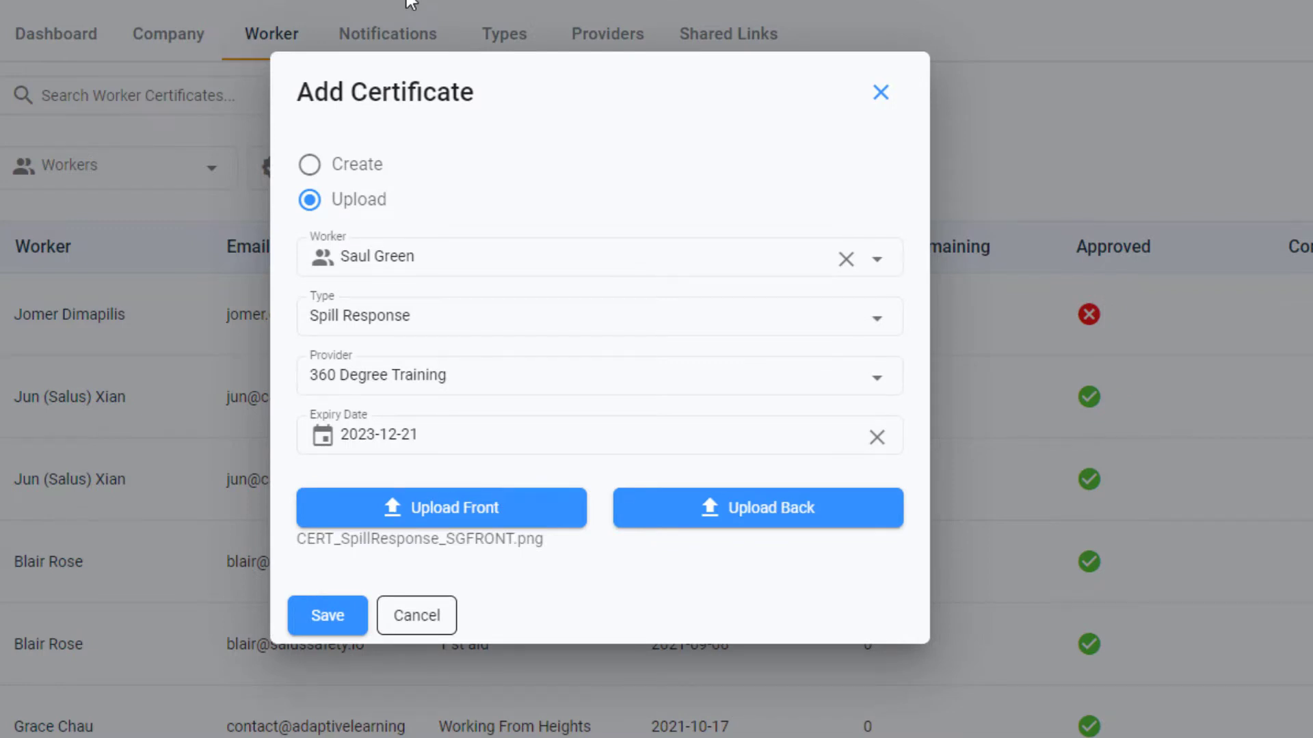
left_click(763, 504)
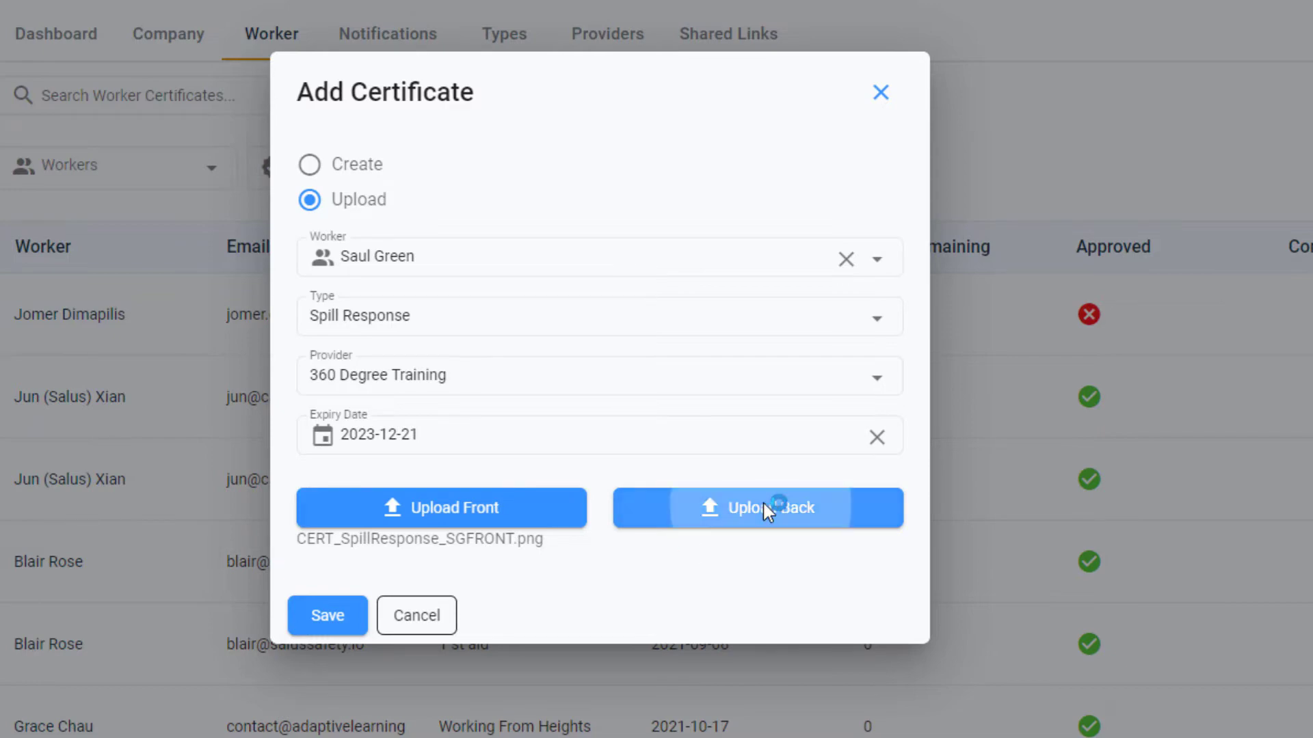
left_click(325, 614)
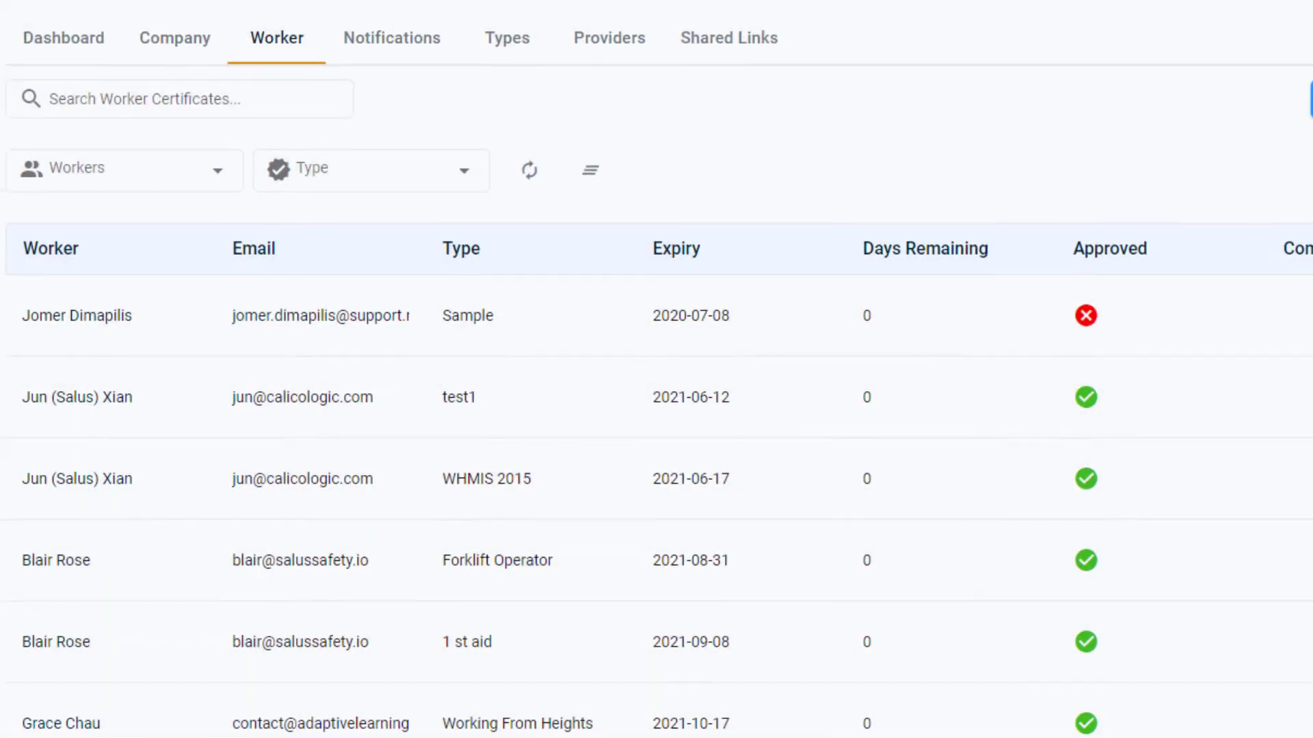
- Search the worker, then filter the Company-tab list to that worker's certificates
left_click(104, 102)
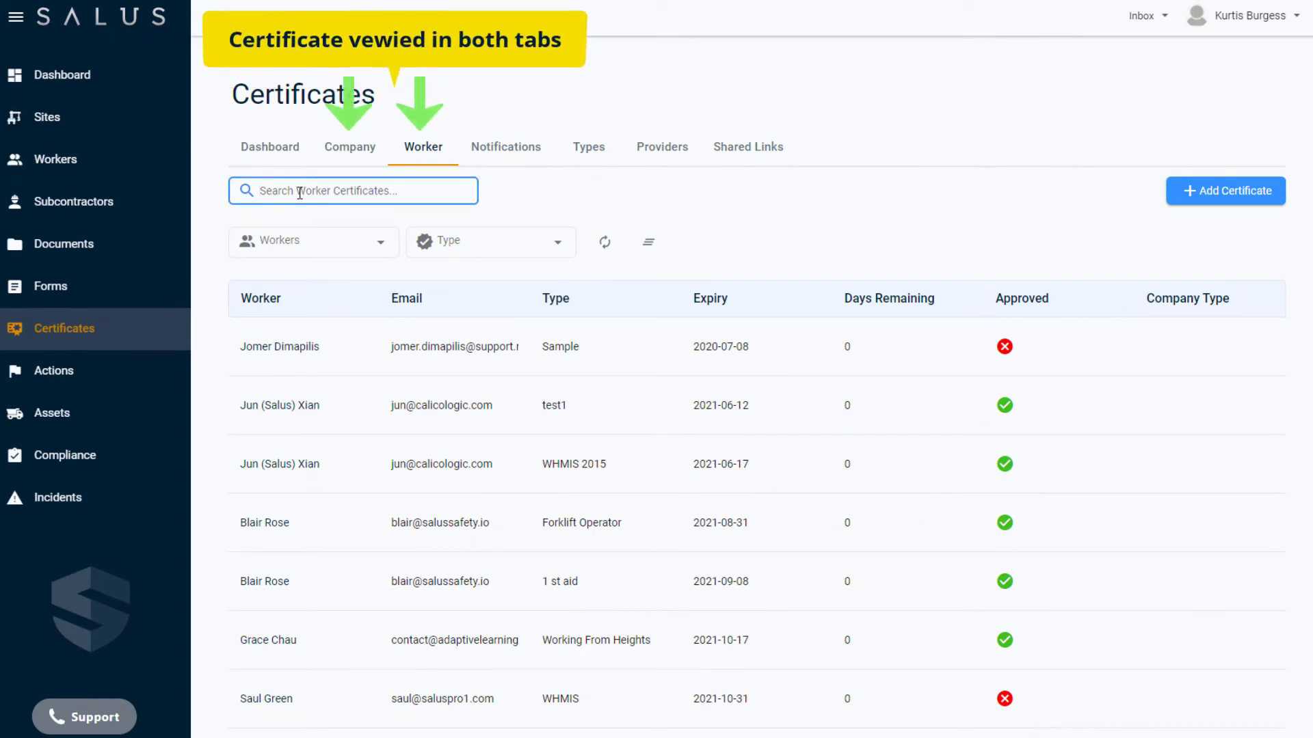
type("Saul")
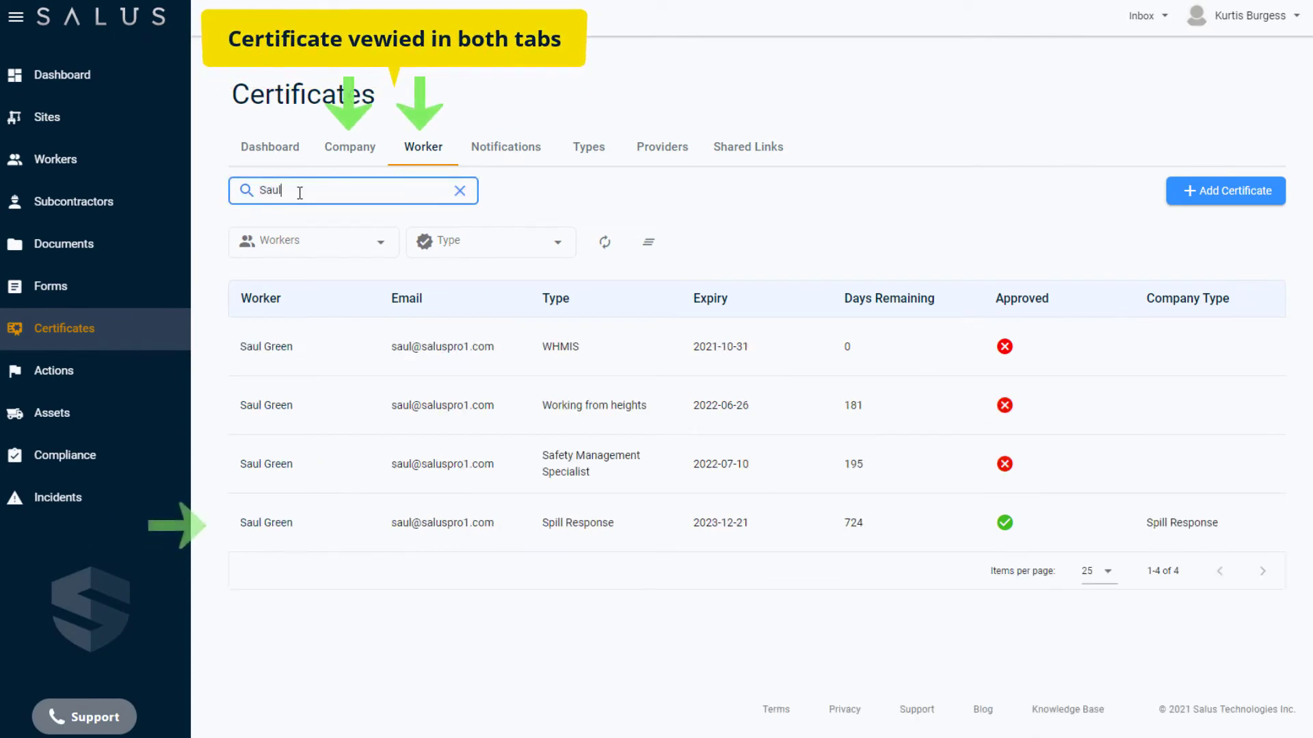
left_click(350, 149)
left_click(317, 233)
scroll(328, 322, "down", 5)
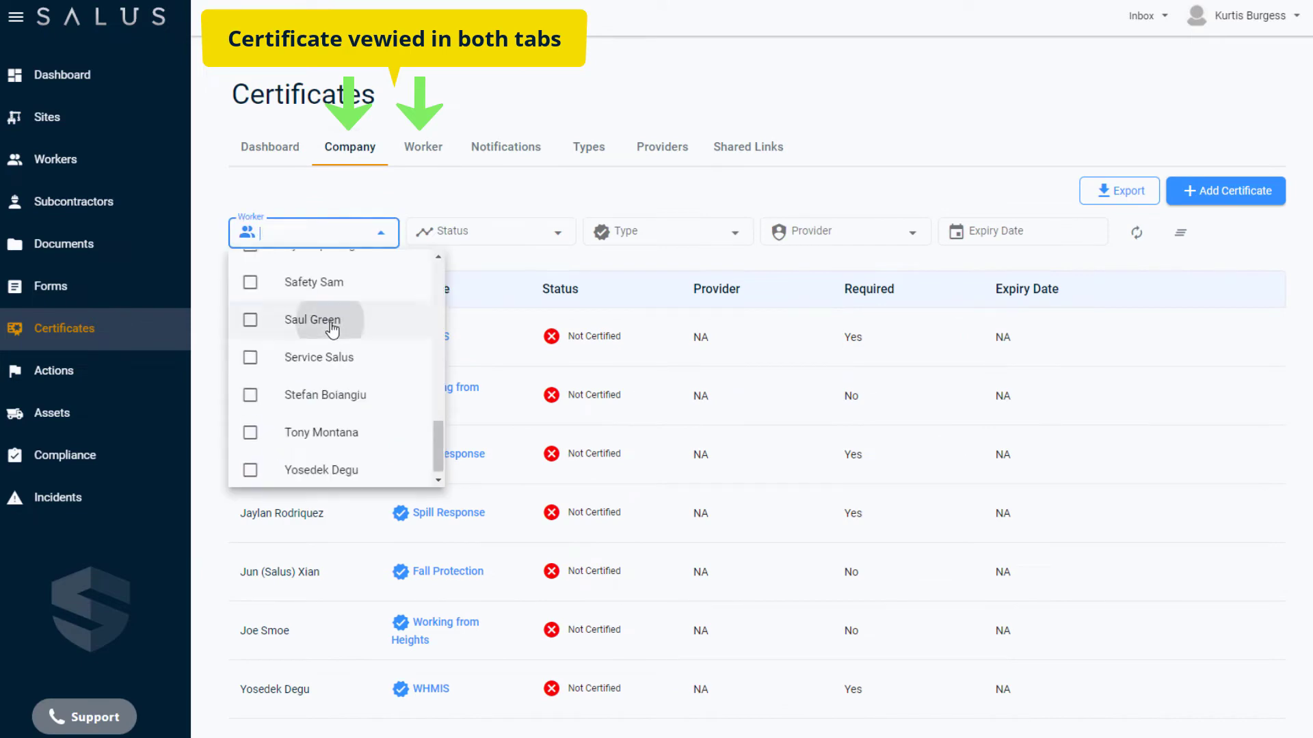
left_click(328, 320)
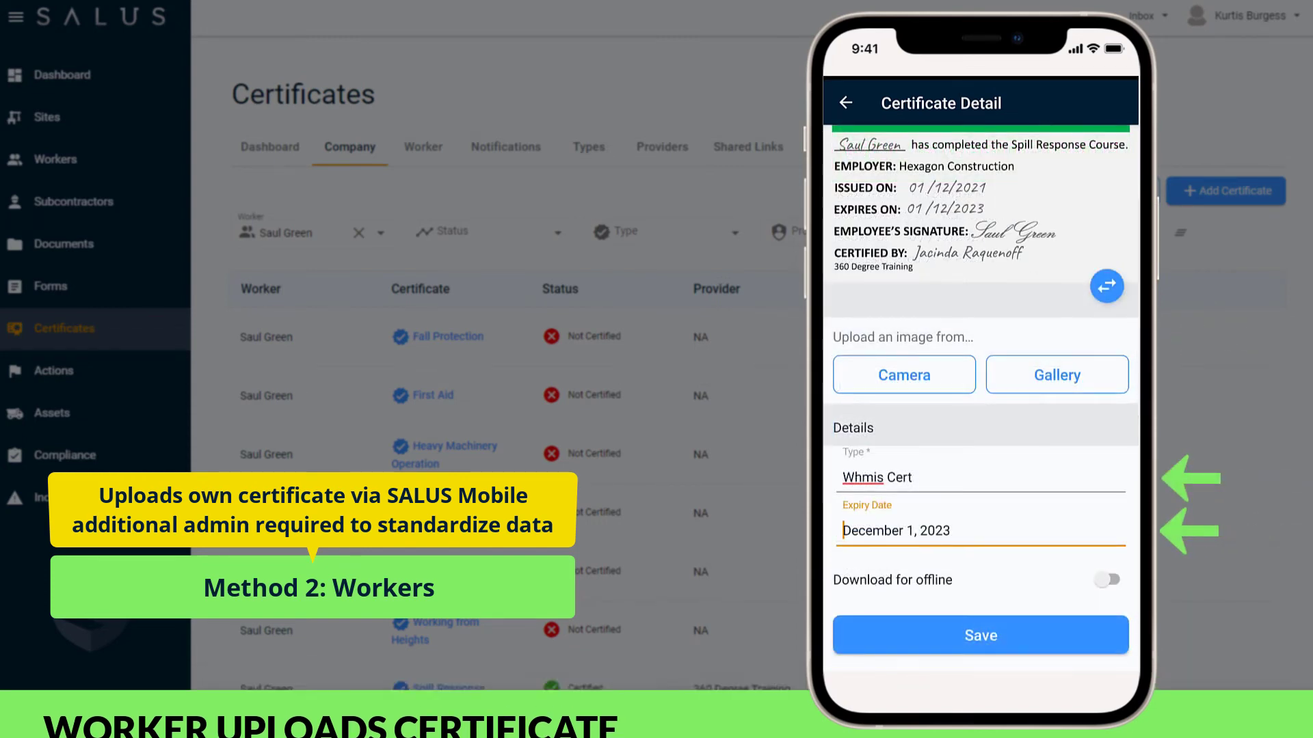
left_click(1107, 580)
left_click(980, 635)
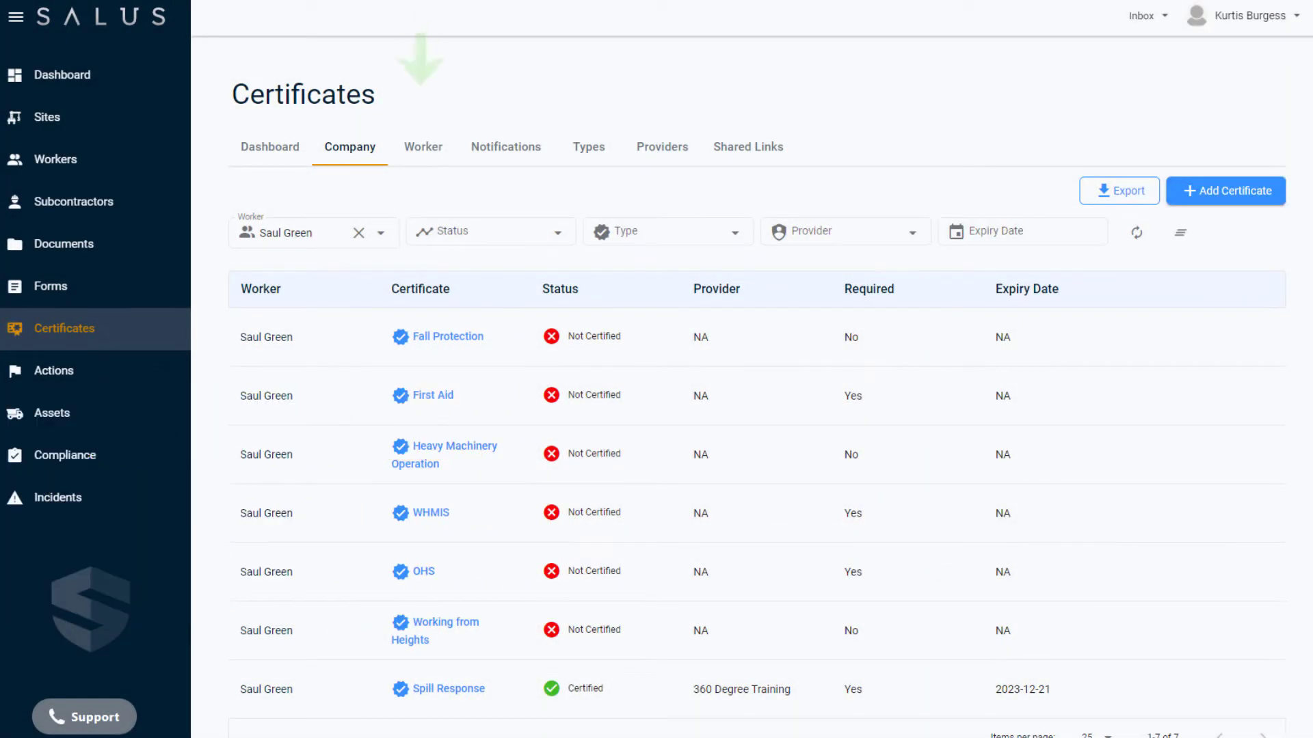
- Sort worker-submitted certificates by approval status and open the Whmis Cert
left_click(424, 146)
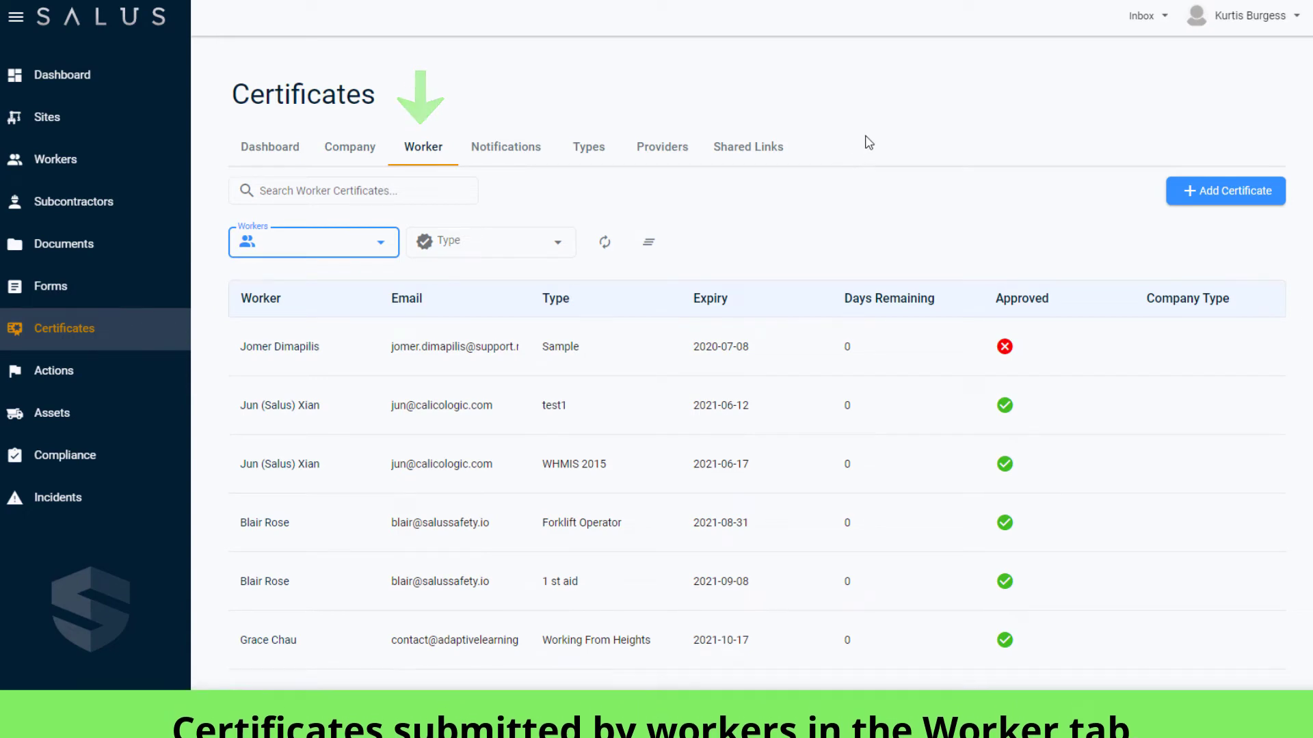
left_click(1038, 307)
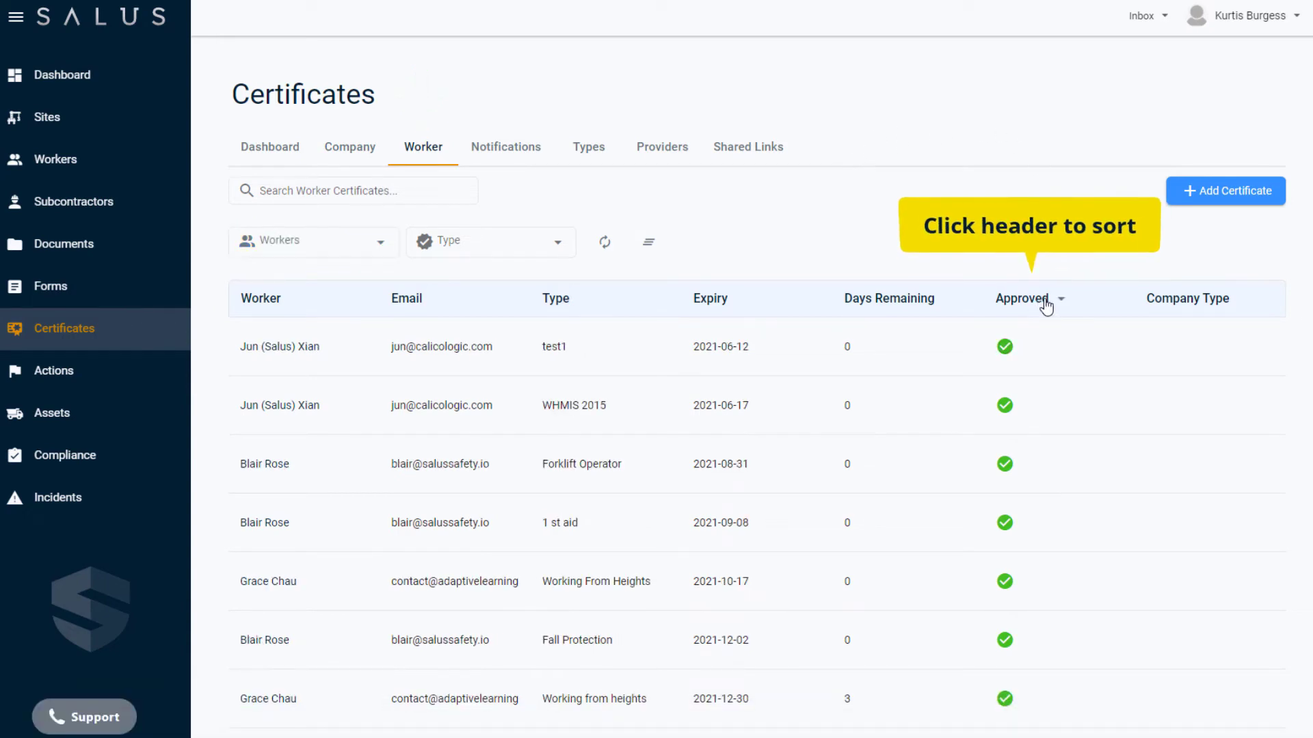
left_click(1042, 305)
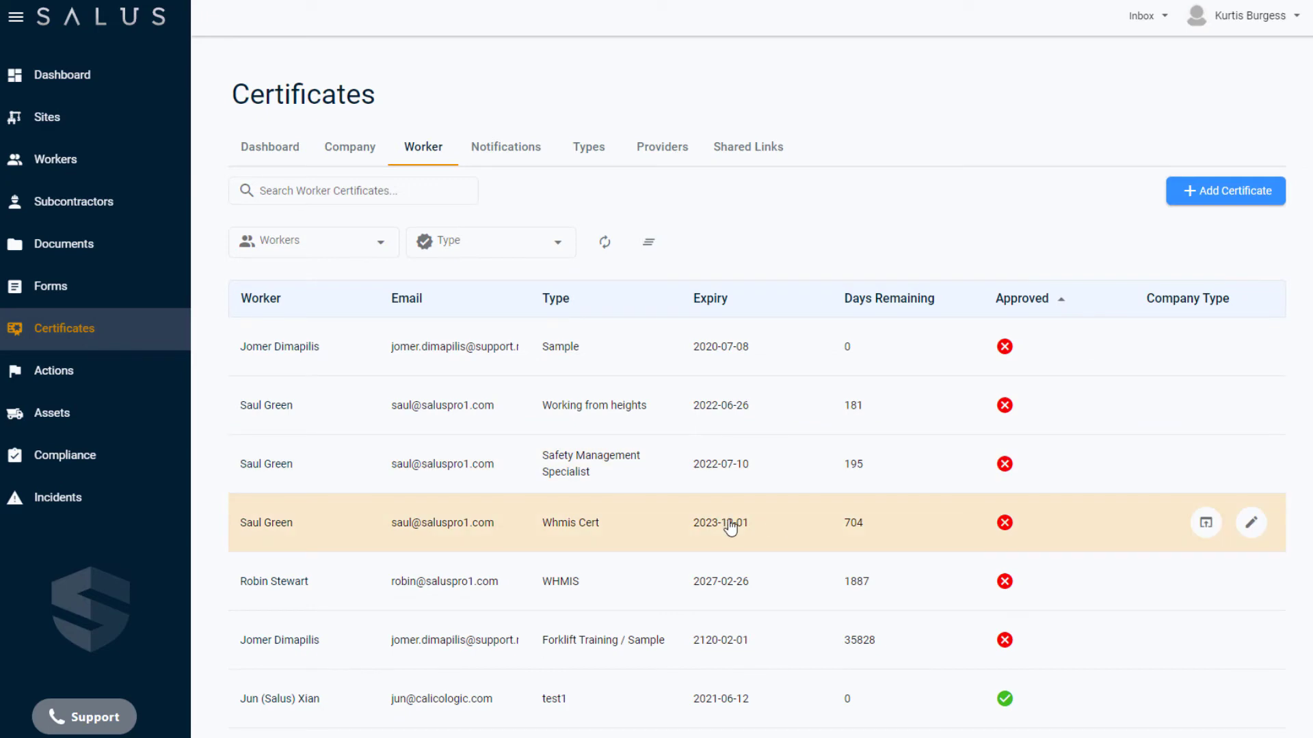
left_click(730, 527)
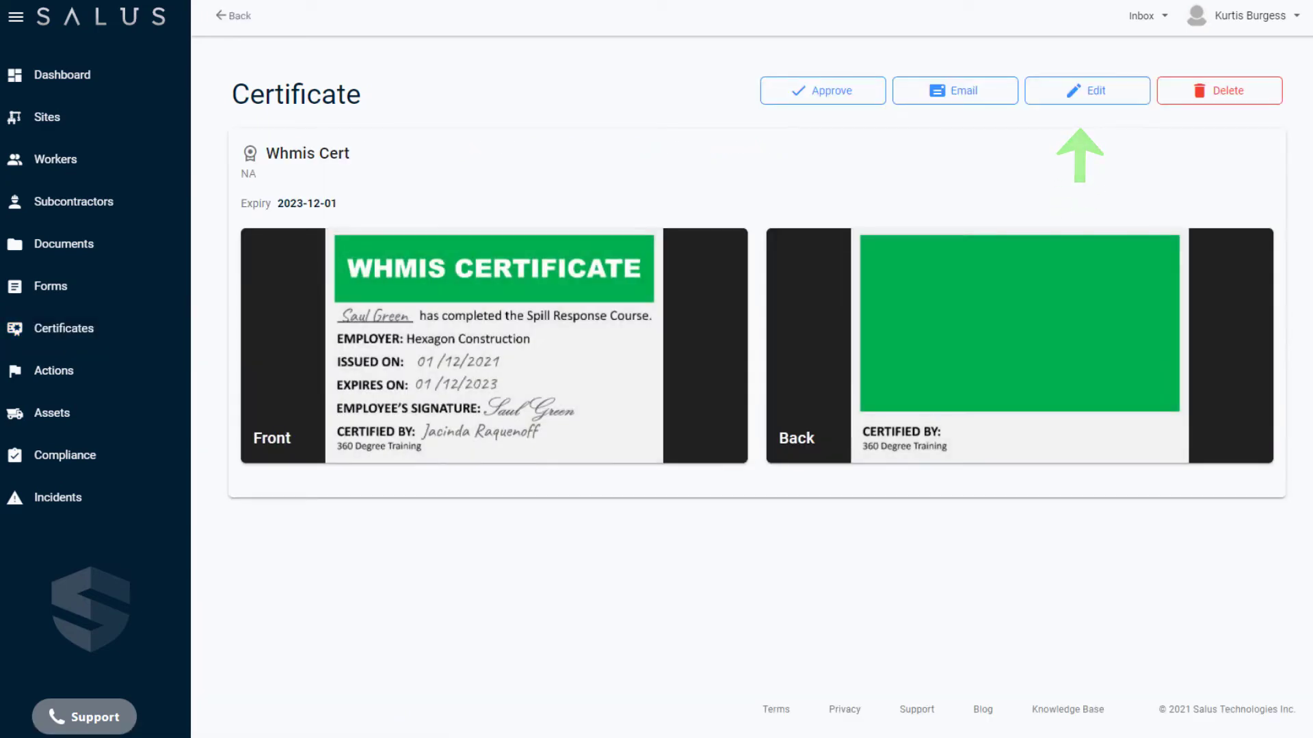
- Edit the certificate to type WHMIS with provider 360 Degree Training and save
left_click(1076, 83)
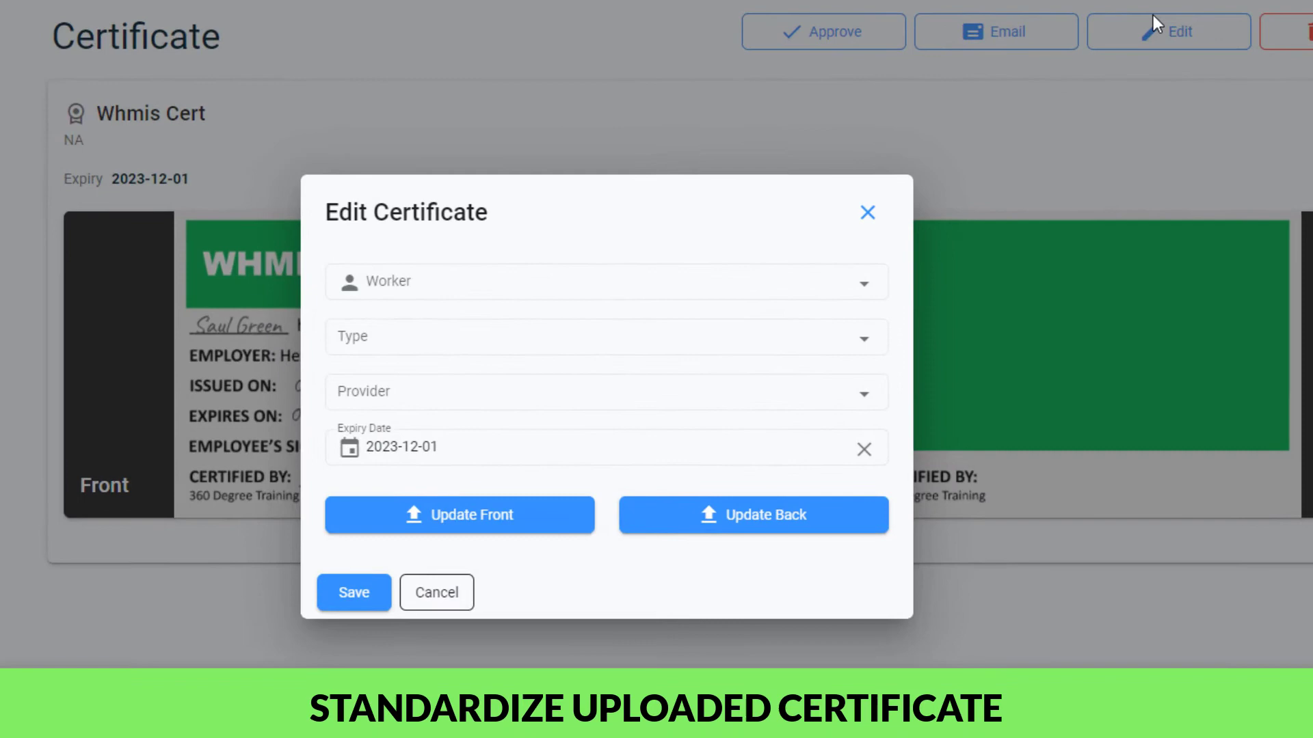
left_click(866, 345)
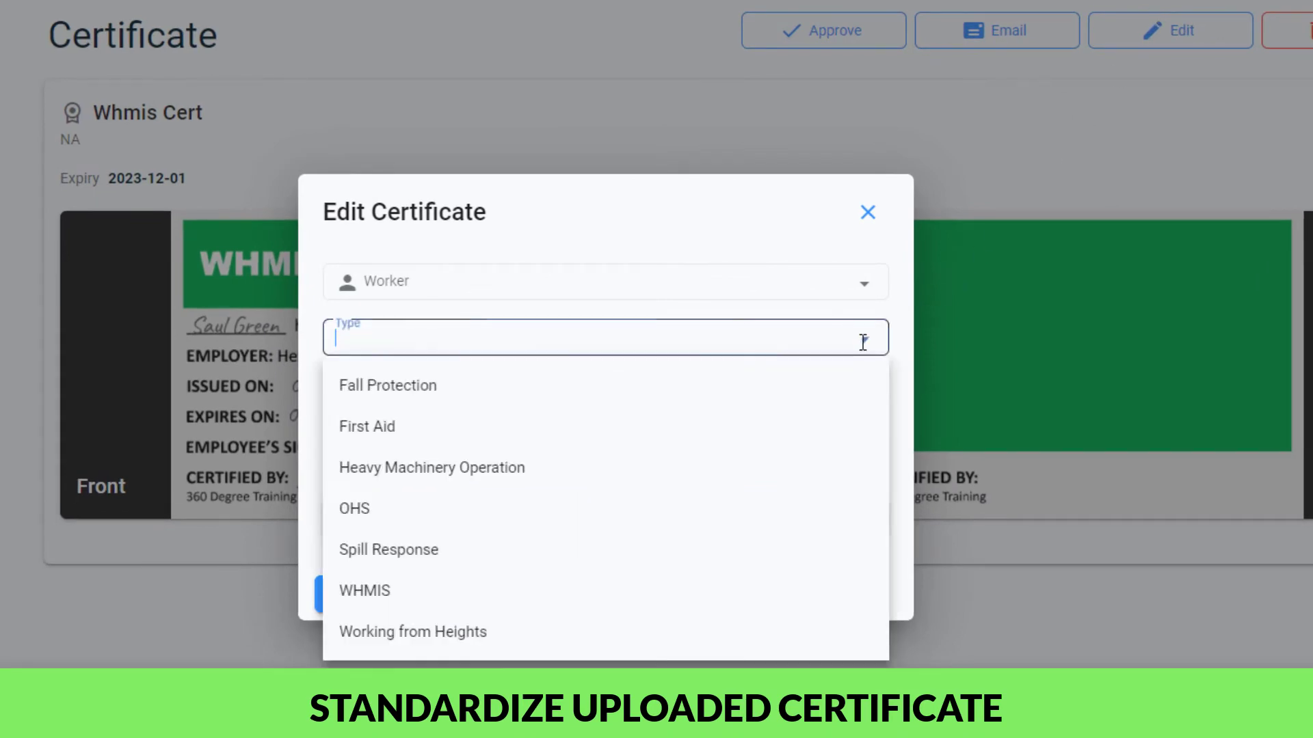
left_click(681, 601)
left_click(766, 394)
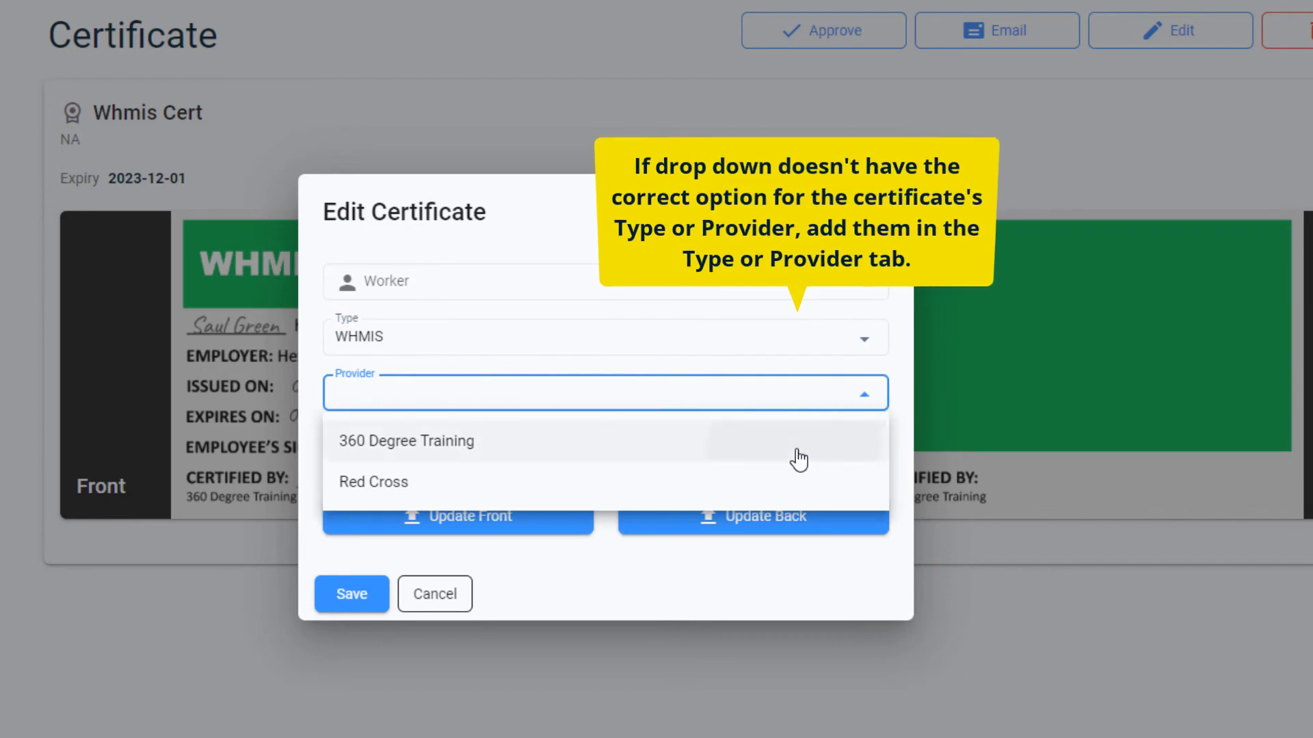
left_click(797, 452)
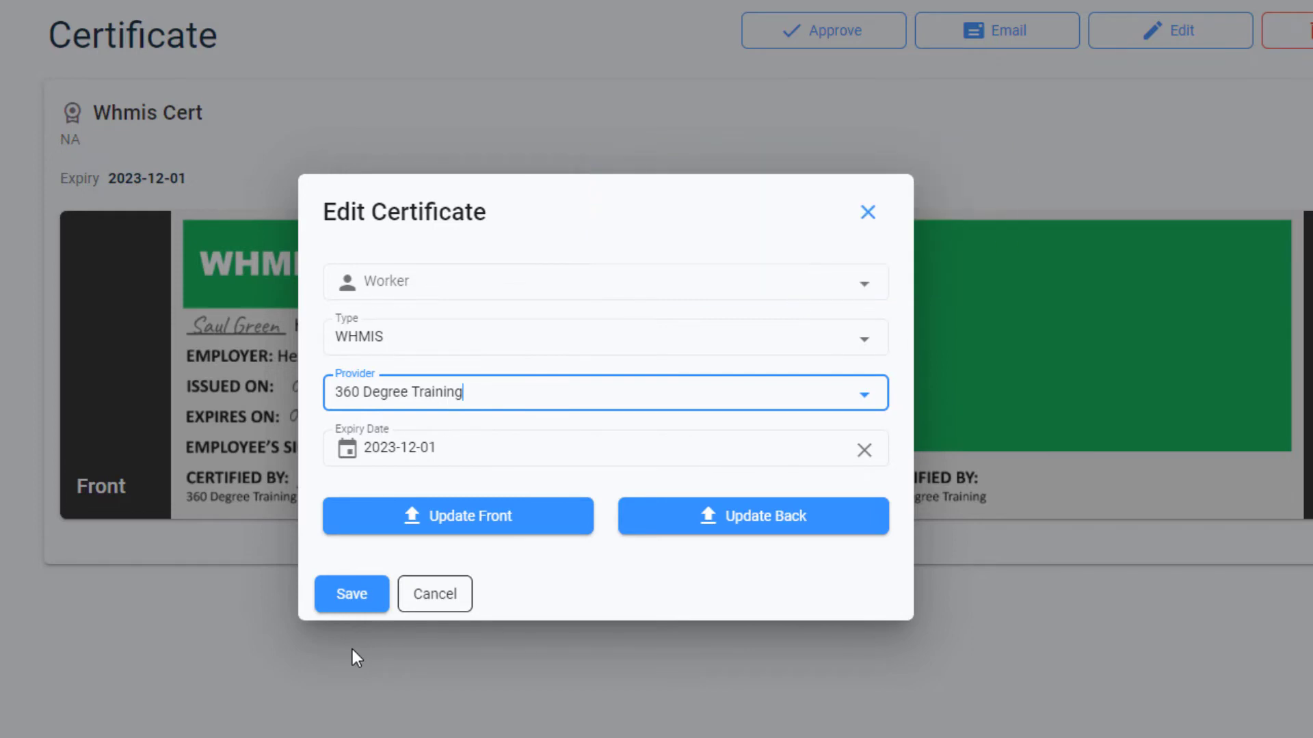
left_click(342, 605)
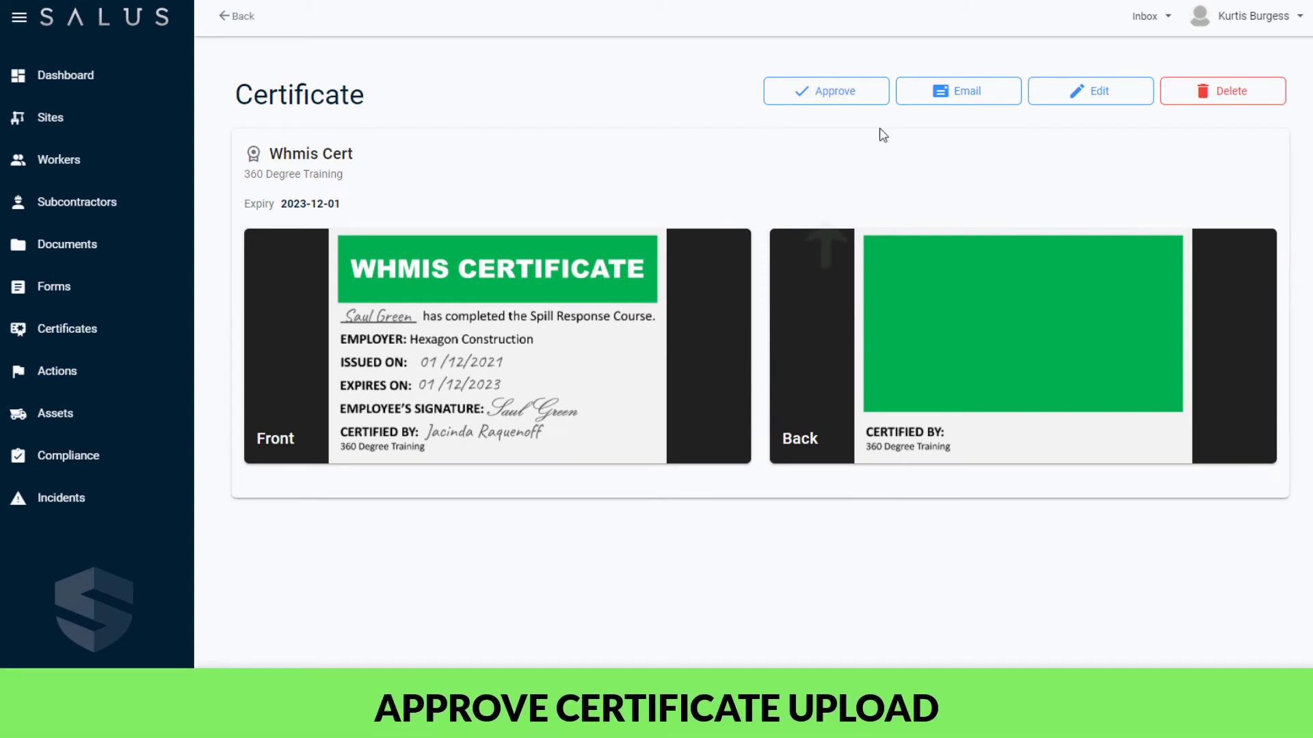
- Approve the Whmis Cert, return to the list, and search the worker's certificates in the Company view
left_click(848, 91)
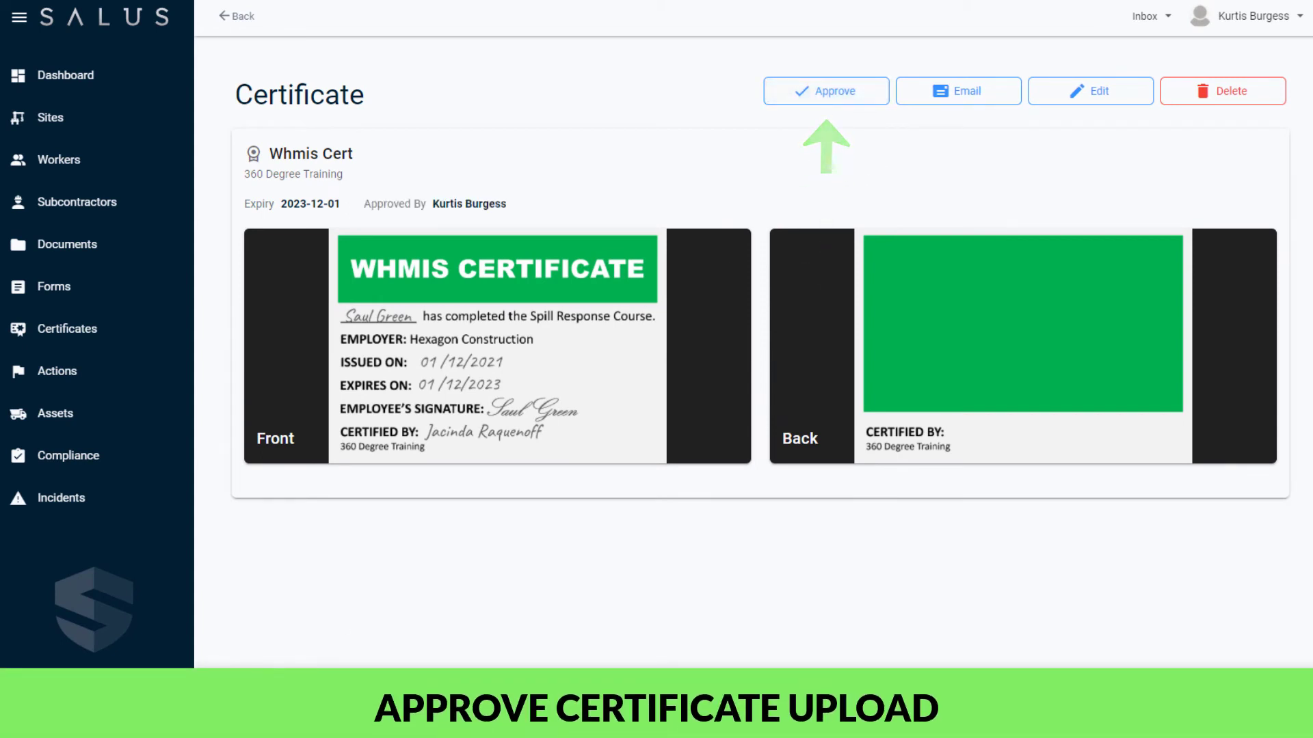
left_click(236, 16)
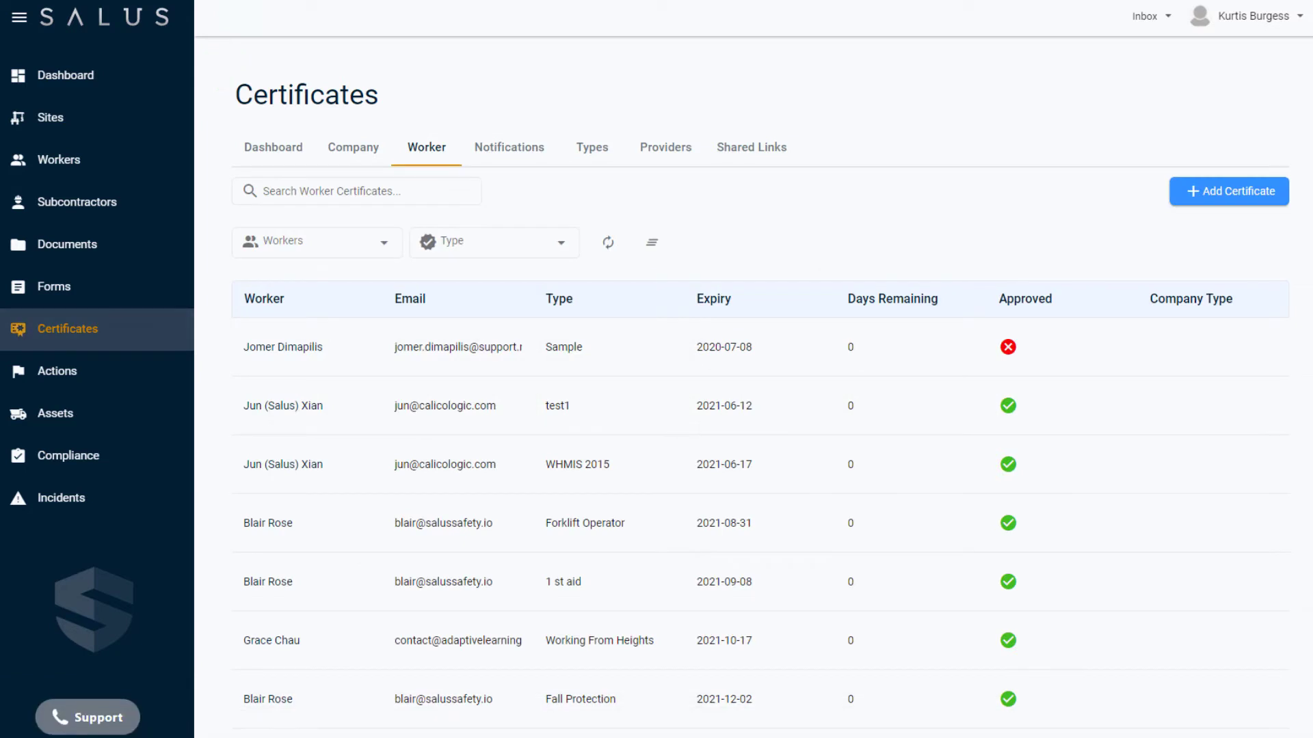
left_click(302, 190)
type("Saul")
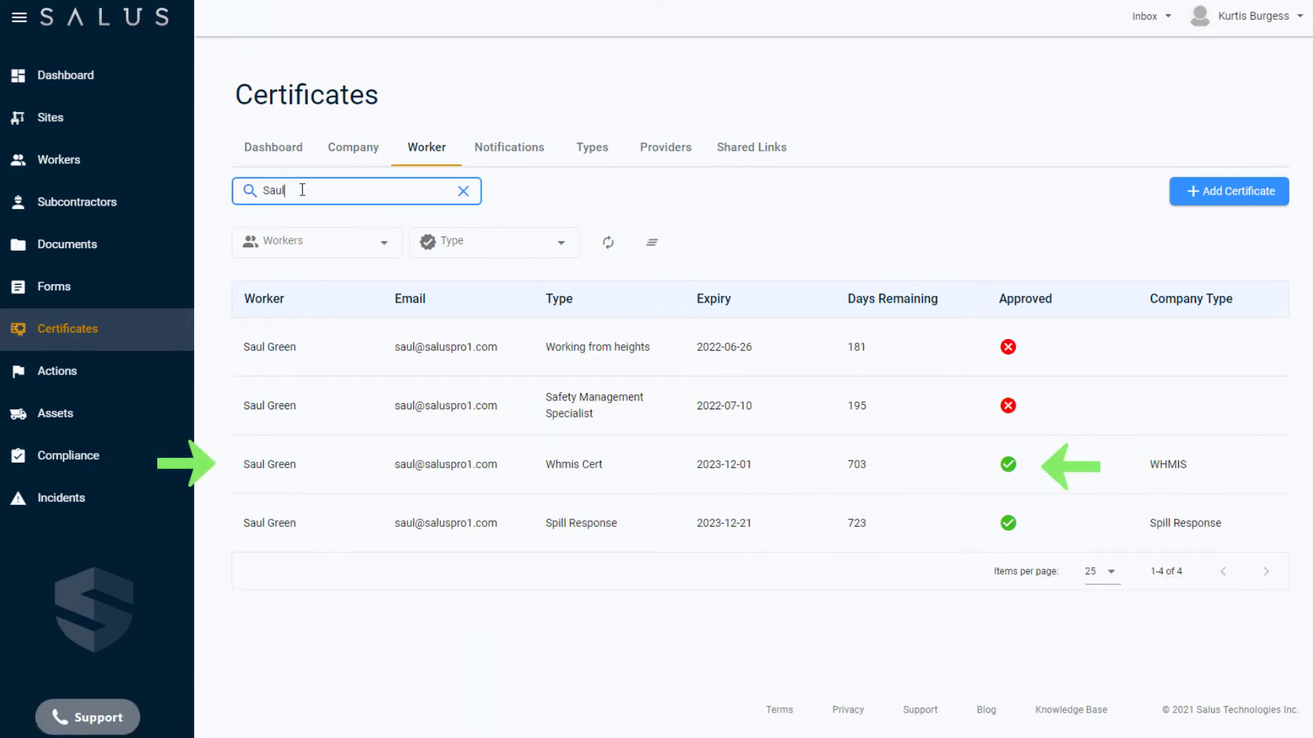
left_click(347, 152)
- Review the worker's certificates in the Company list, then clear all filters
left_click(322, 232)
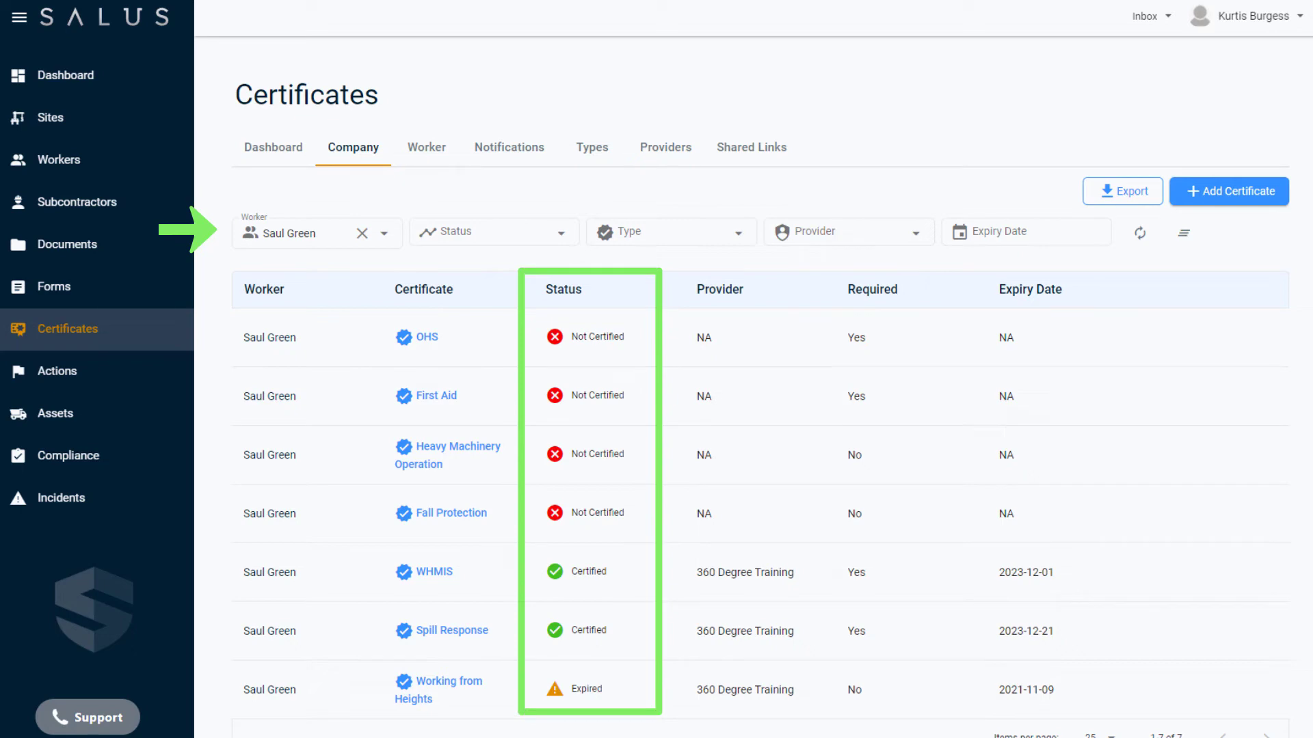
left_click(1184, 233)
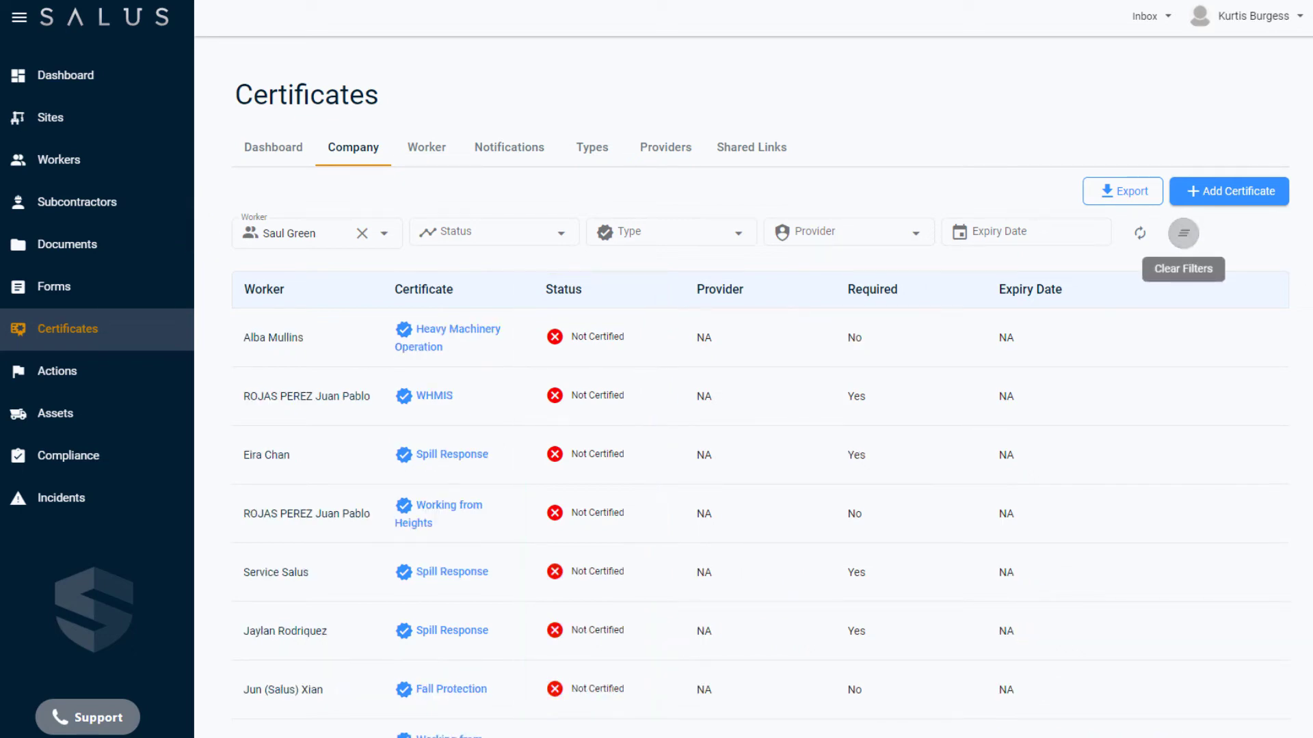
- Filter the Company list to Expired certificates, then clear that filter
left_click(563, 231)
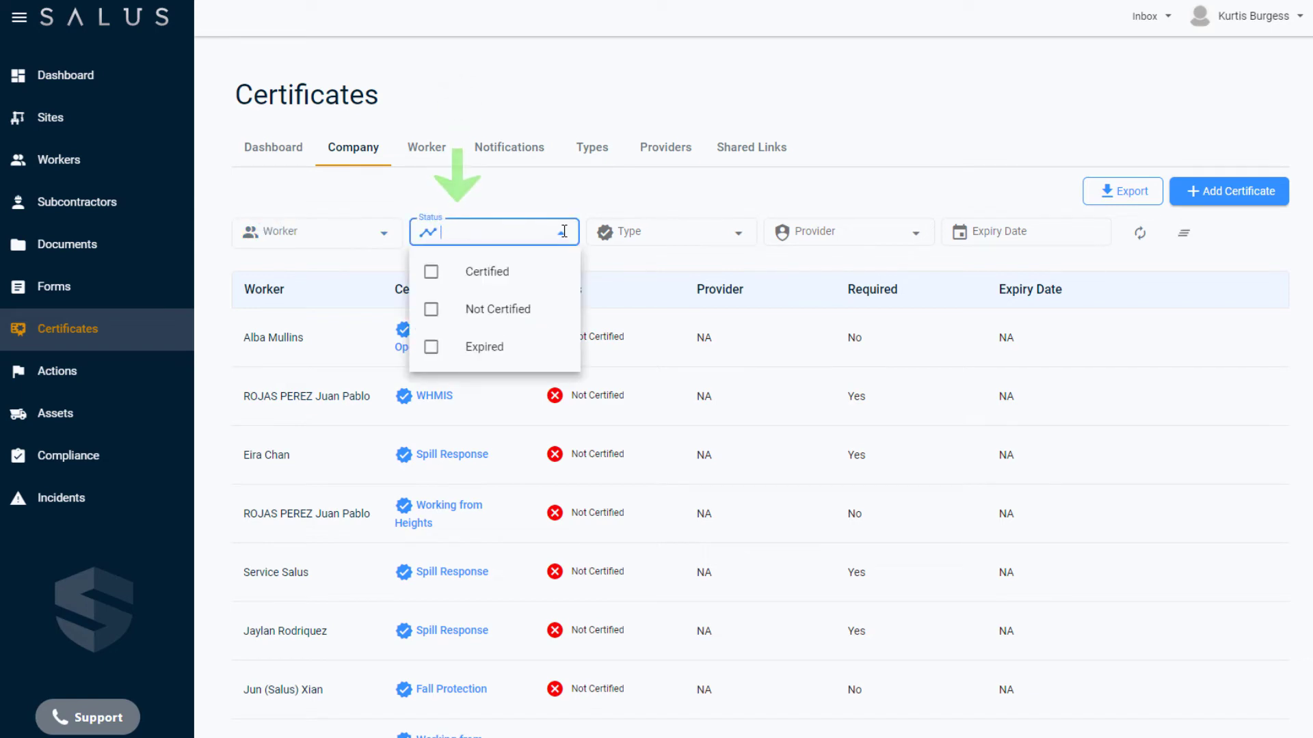
left_click(432, 349)
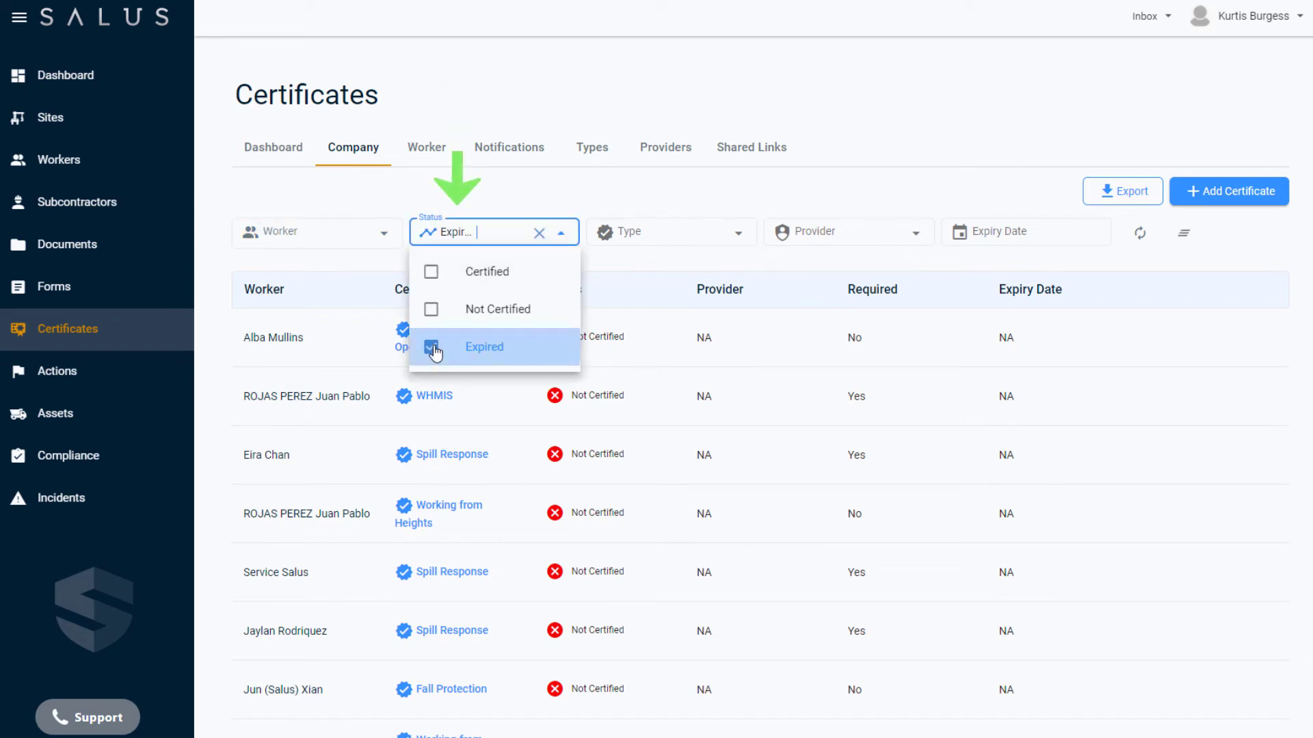
left_click(1046, 134)
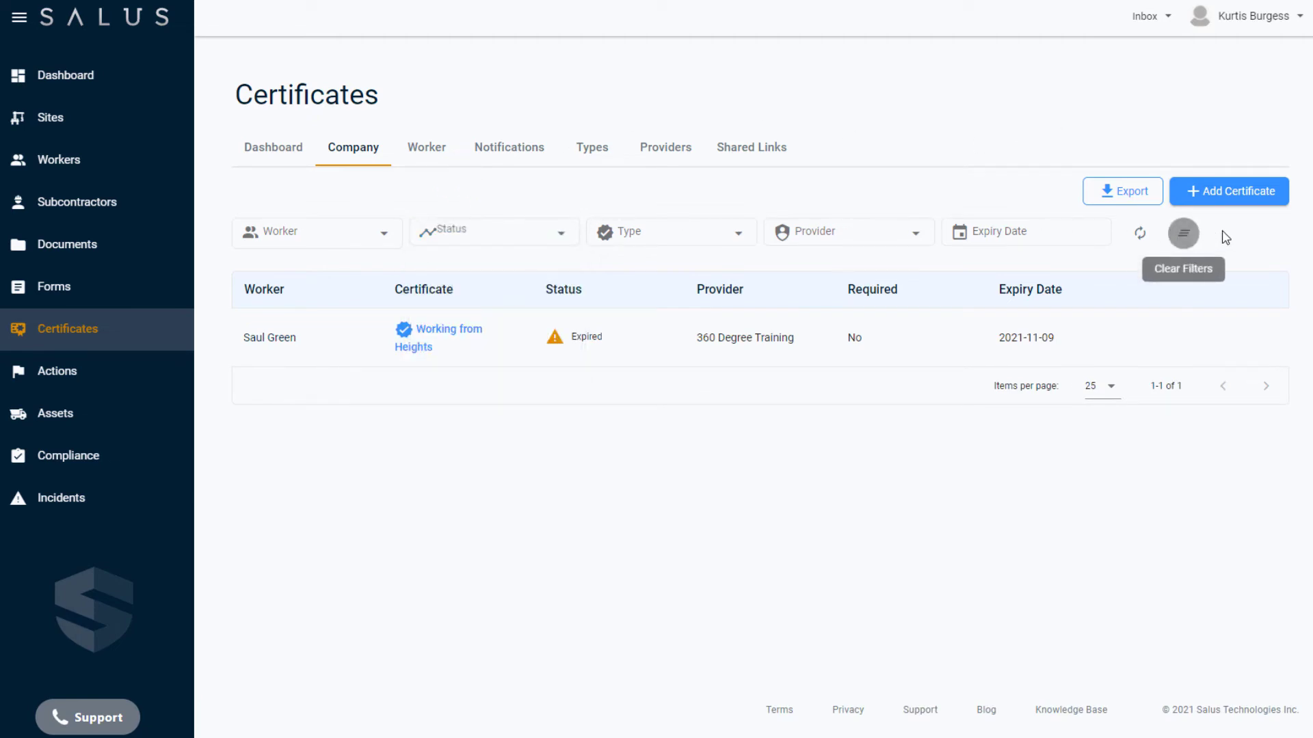
left_click(1185, 234)
- Show only Not Certified First Aid certificates, then reset all filters
left_click(560, 233)
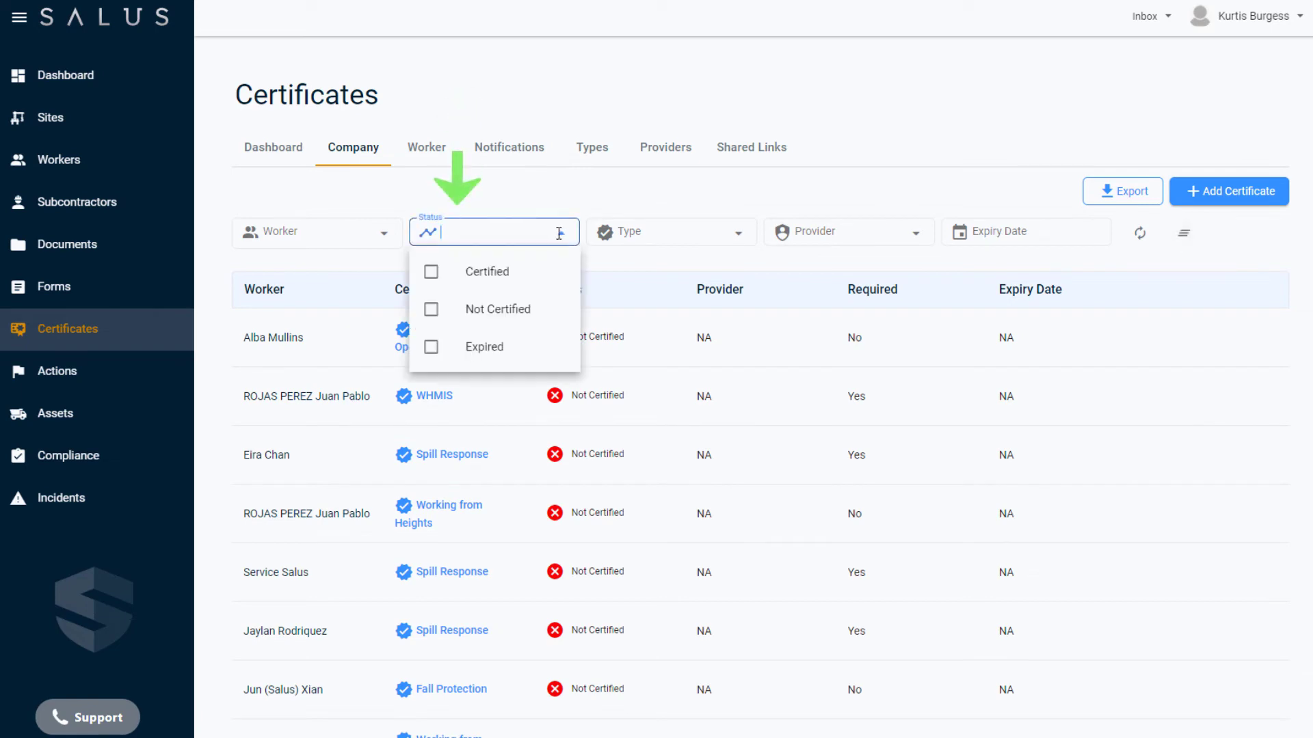
left_click(476, 308)
left_click(738, 233)
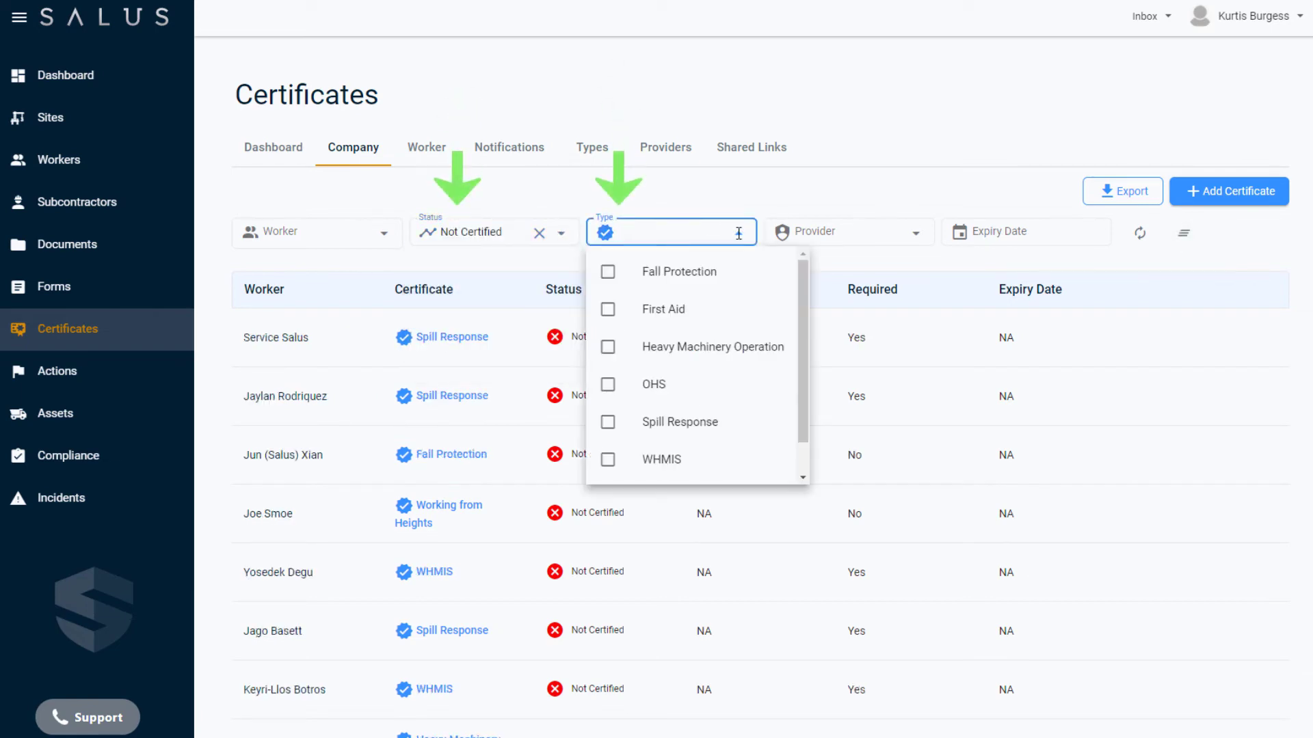
left_click(618, 313)
left_click(875, 181)
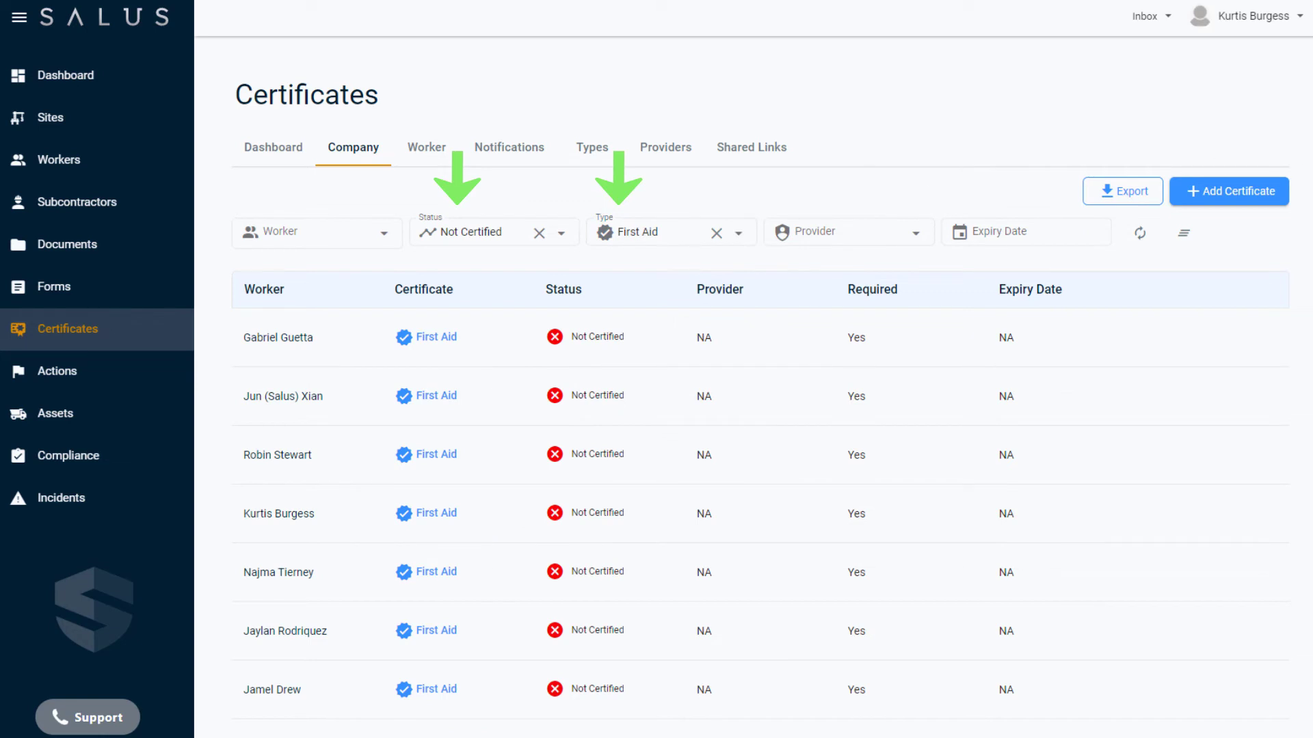
left_click(1184, 233)
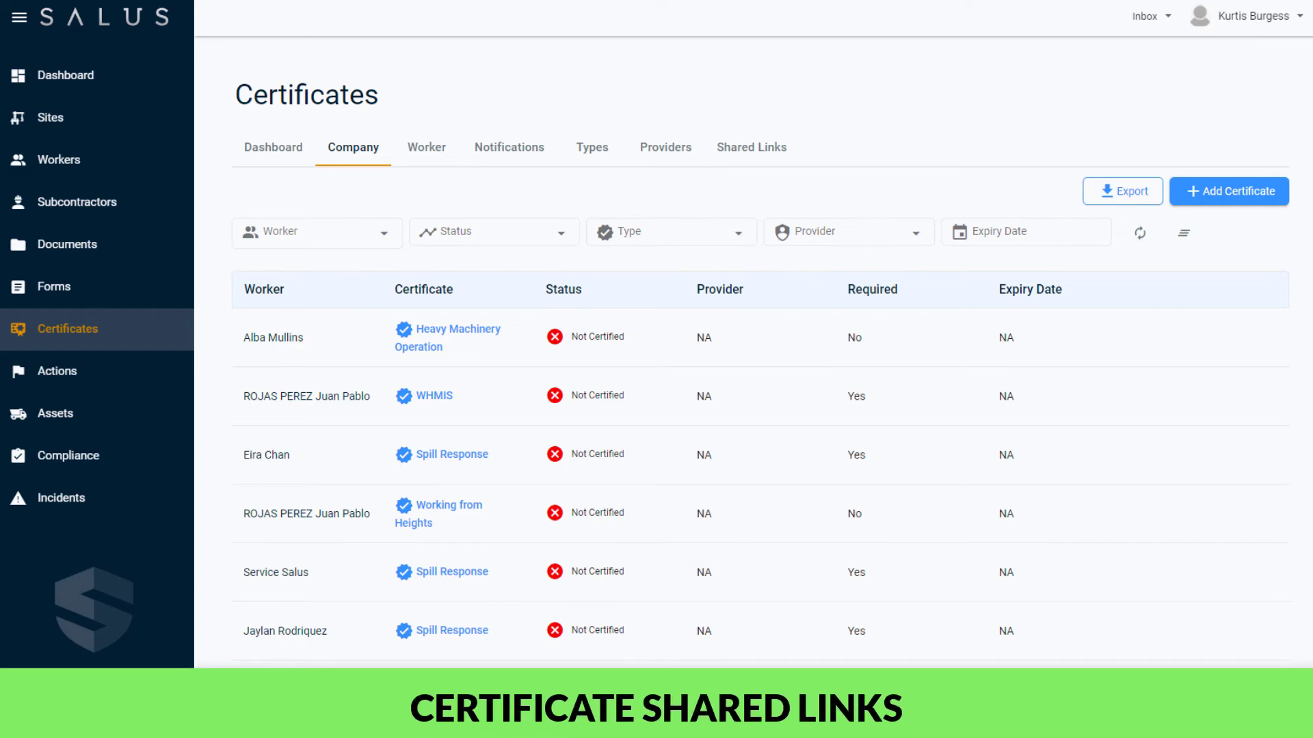
- Go to the Shared Links list and open the Add New Shared Link dialog
left_click(737, 157)
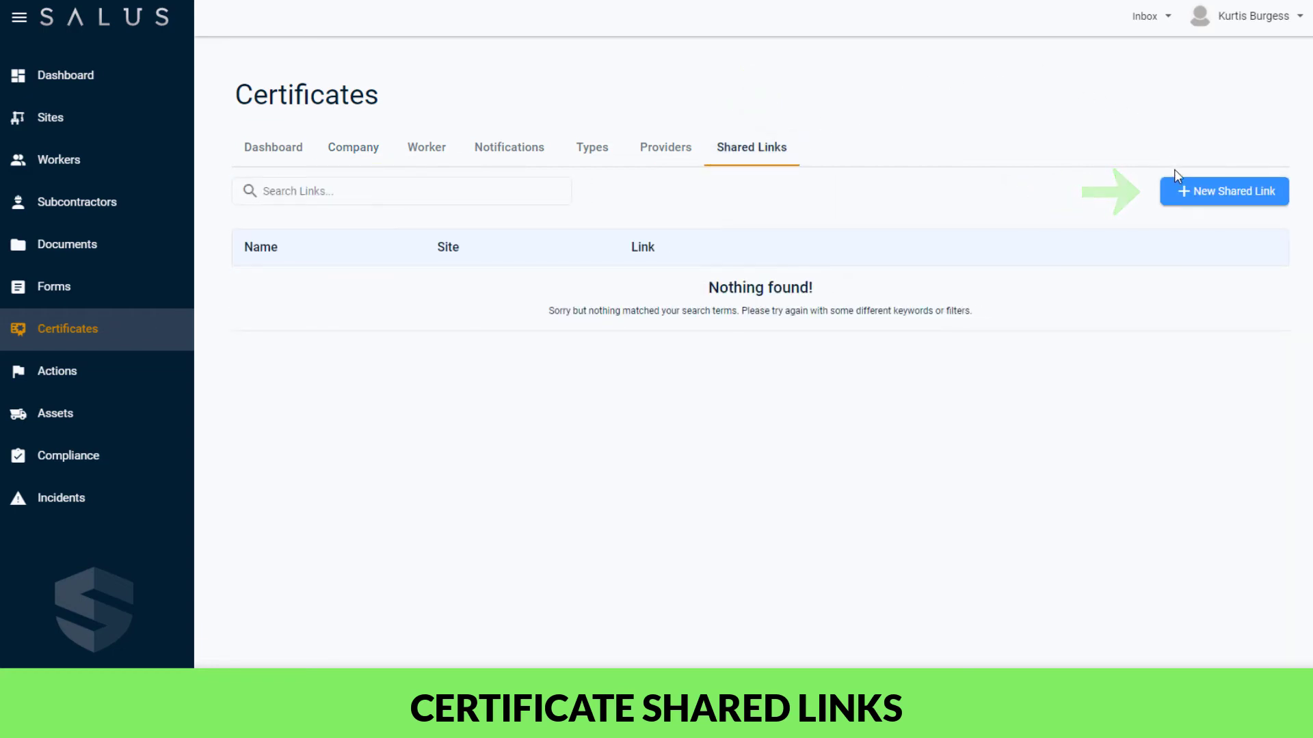
left_click(1185, 191)
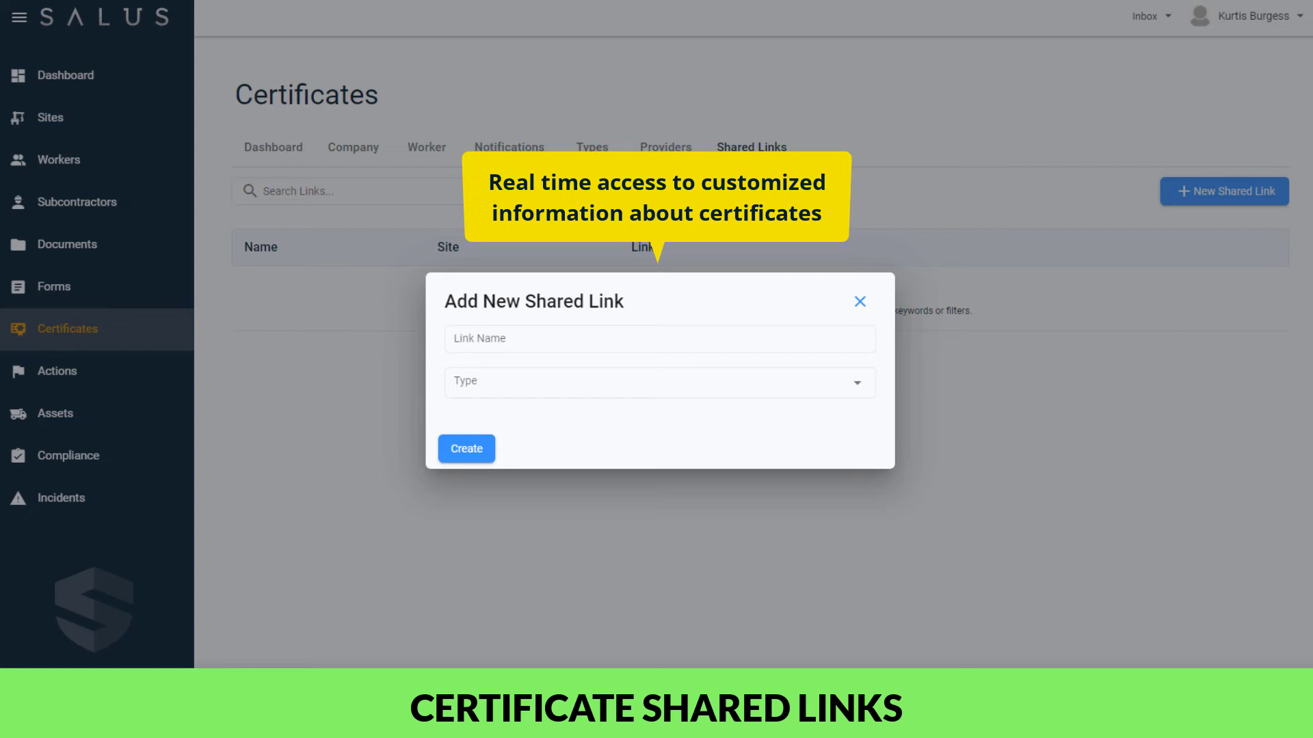
- Name the link 'Required Certificates Proximity Place' and set its type to Site
left_click(476, 341)
type("Req")
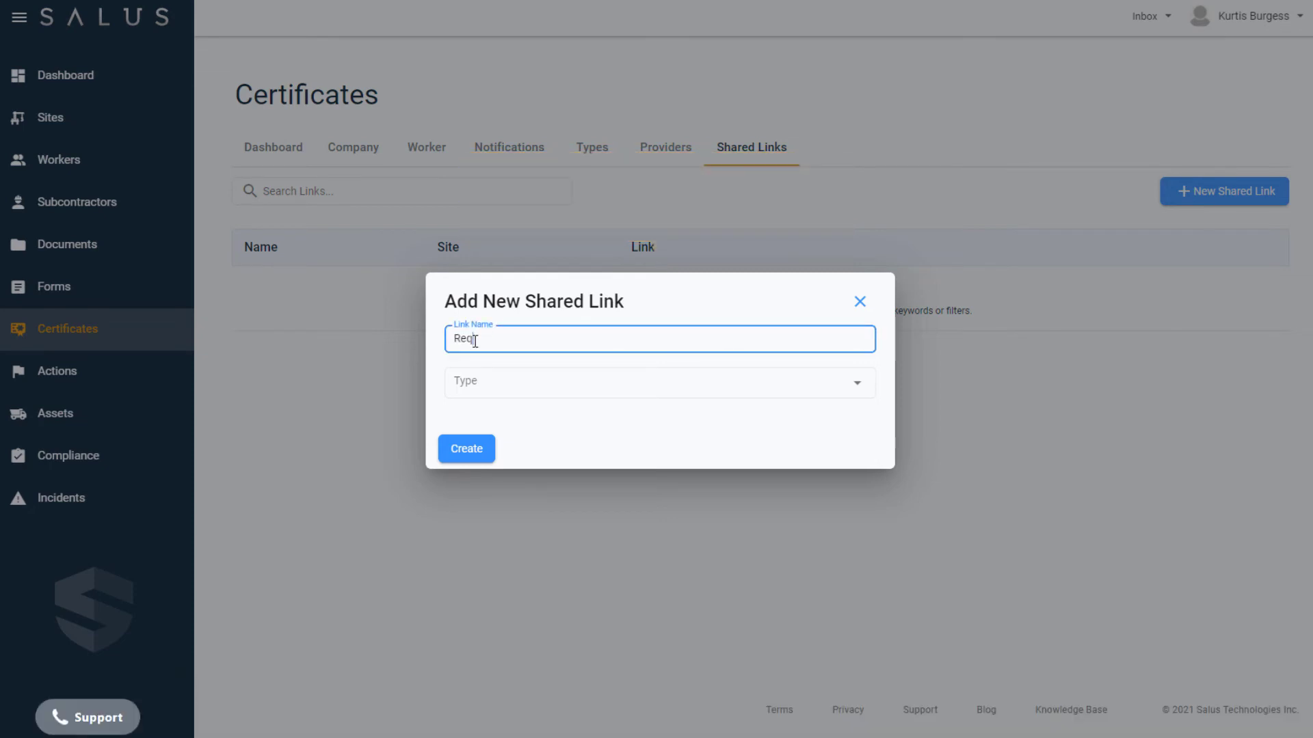
type("uired Certificates Proximity Place")
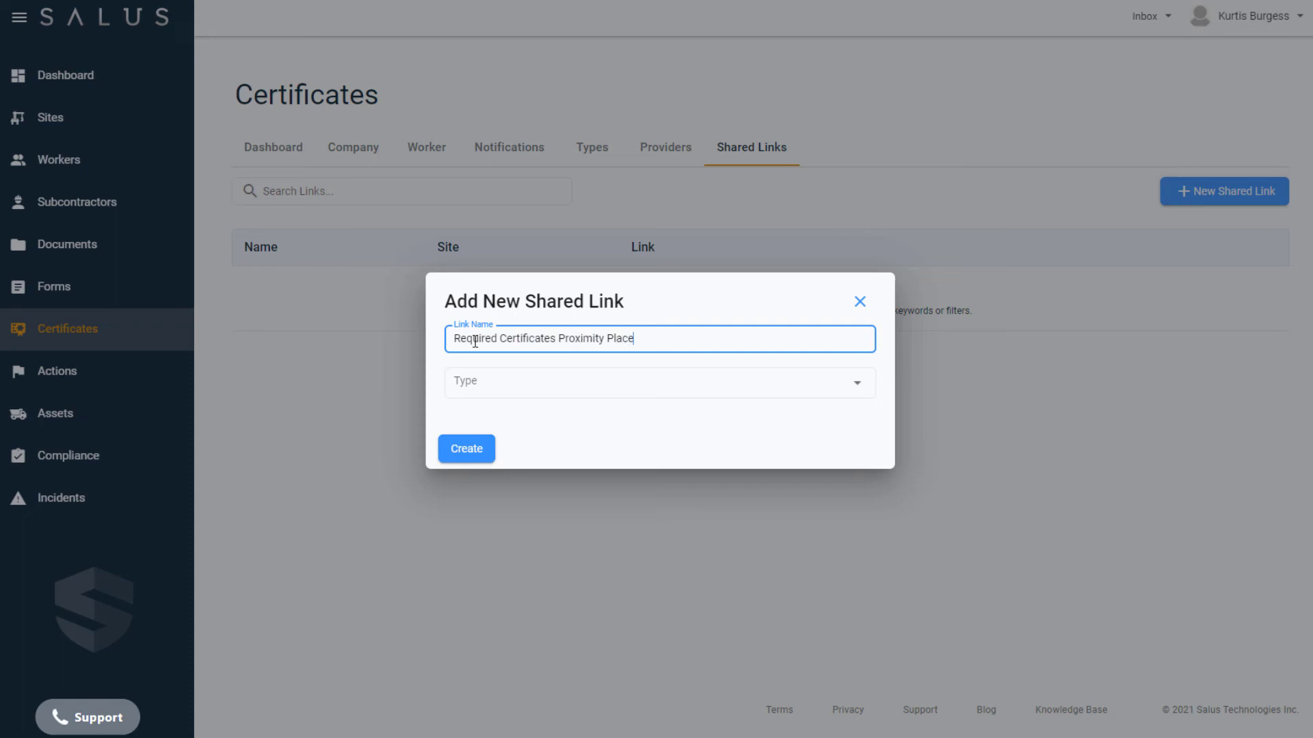
left_click(527, 379)
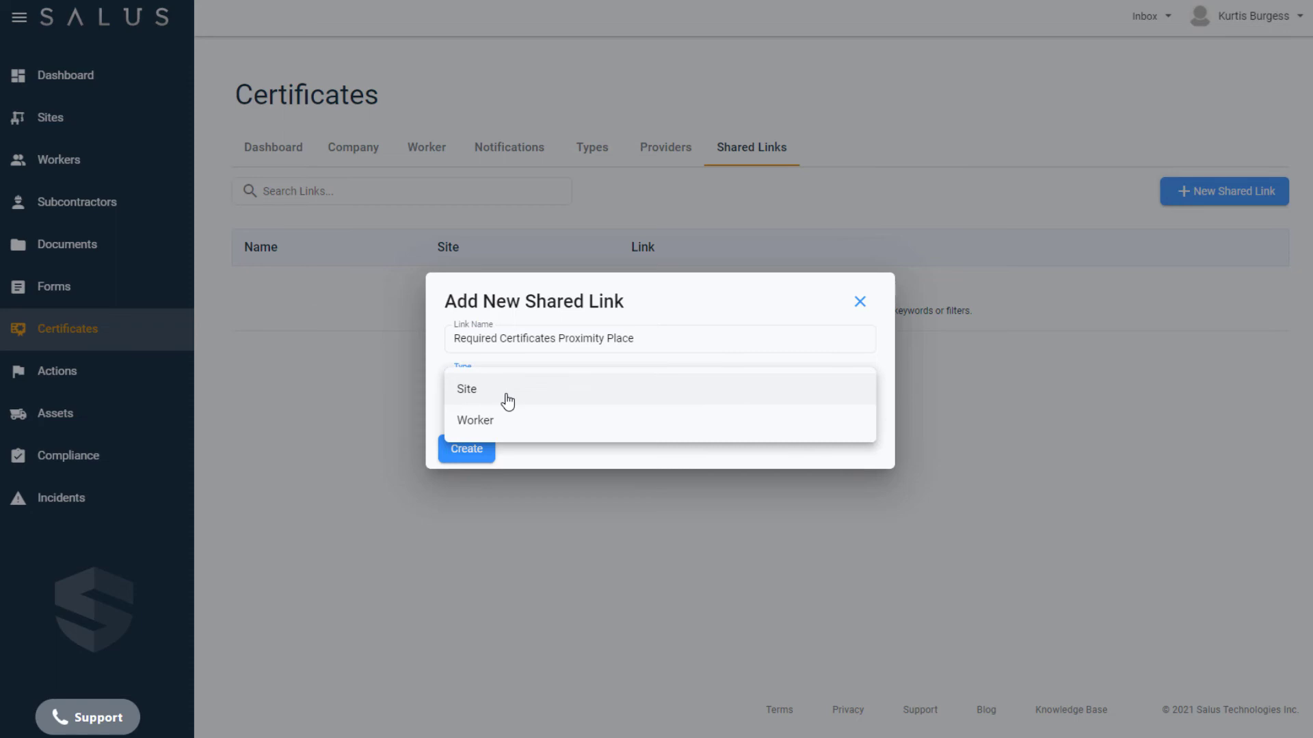
left_click(507, 389)
- Choose site Proximity Place and select First Aid, OHS and WHMIS certificate types
left_click(848, 386)
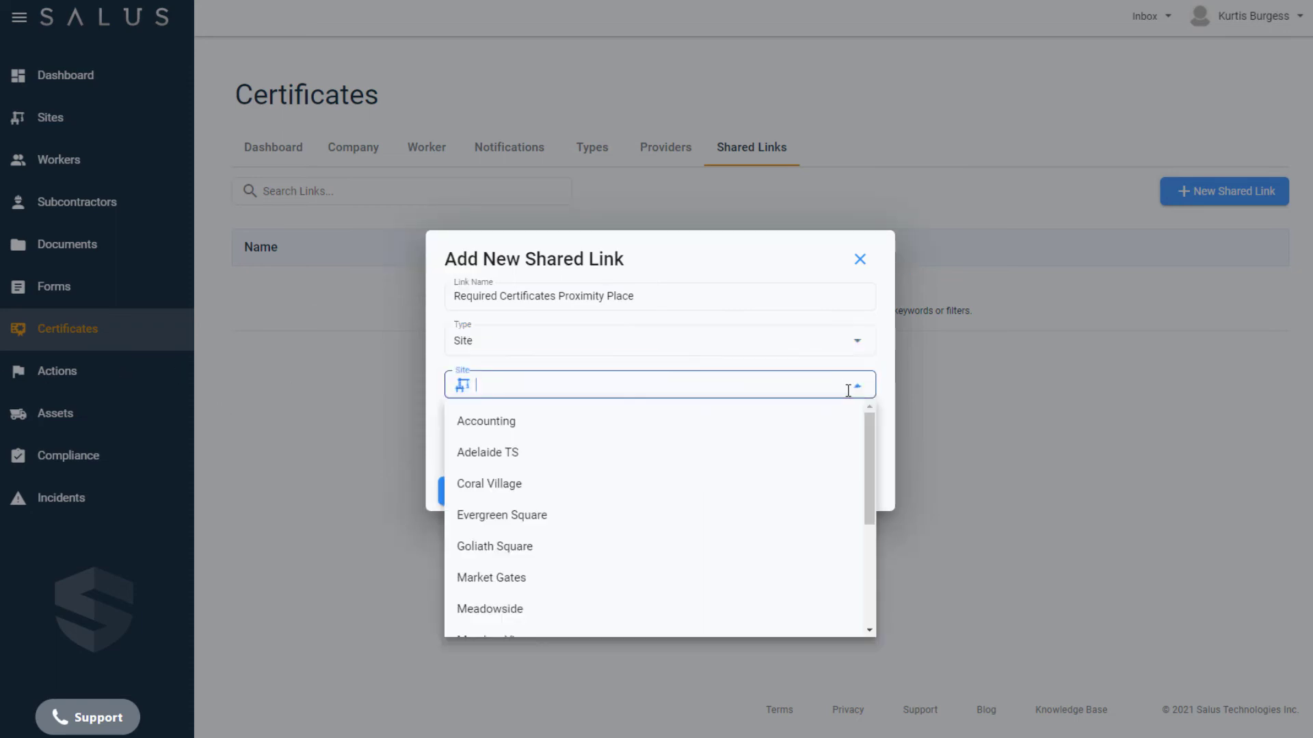
scroll(776, 504, "down", 2)
left_click(744, 514)
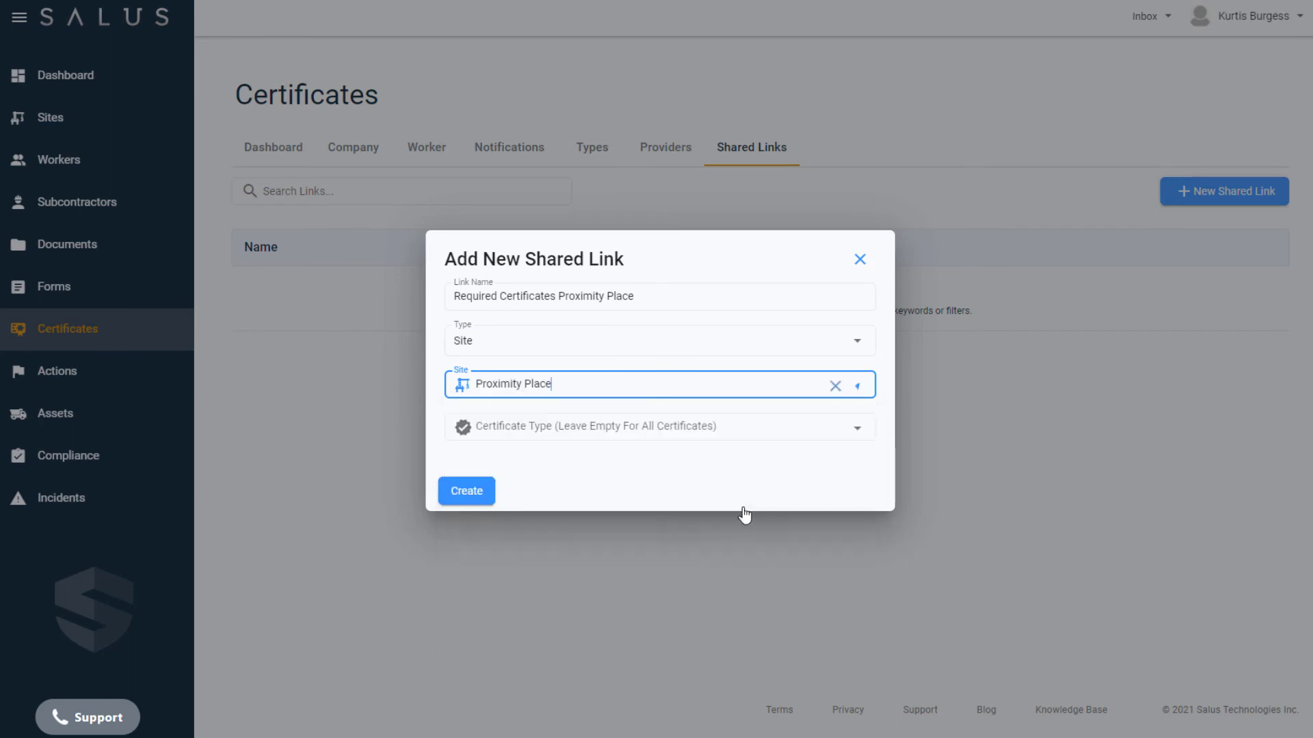
left_click(742, 430)
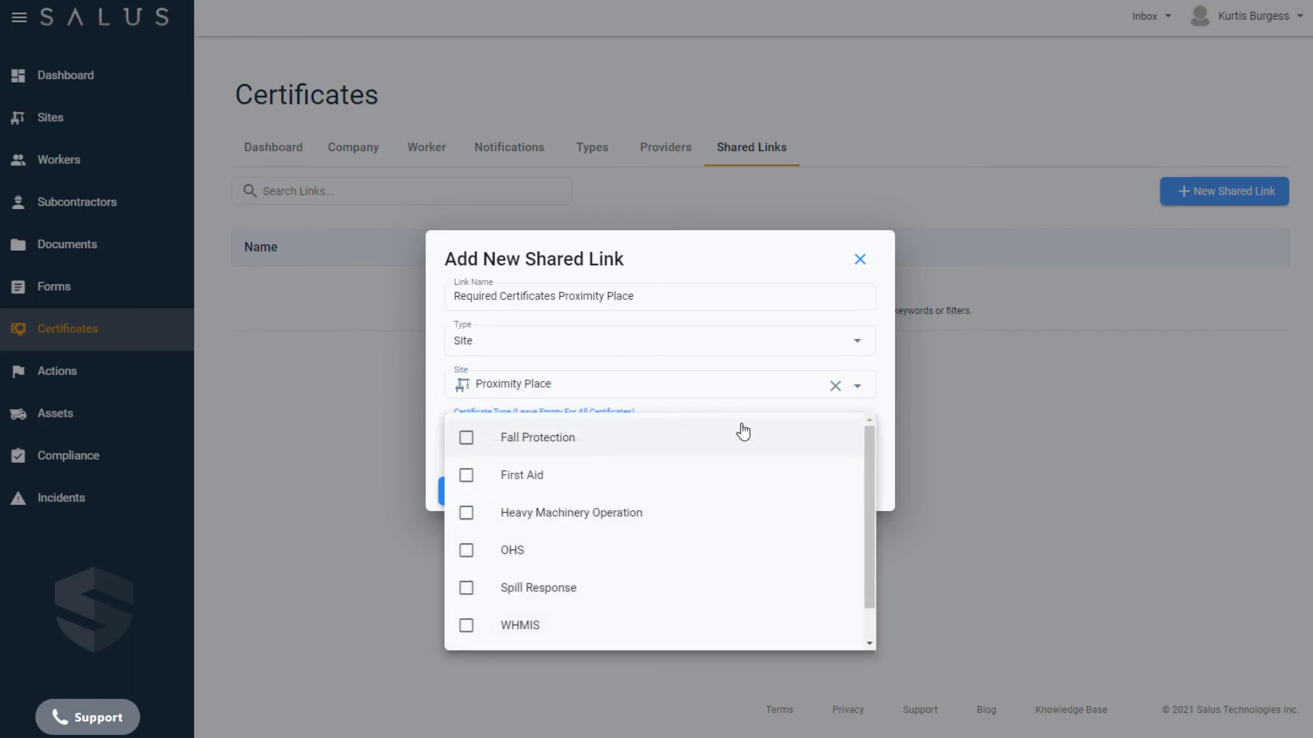
left_click(482, 477)
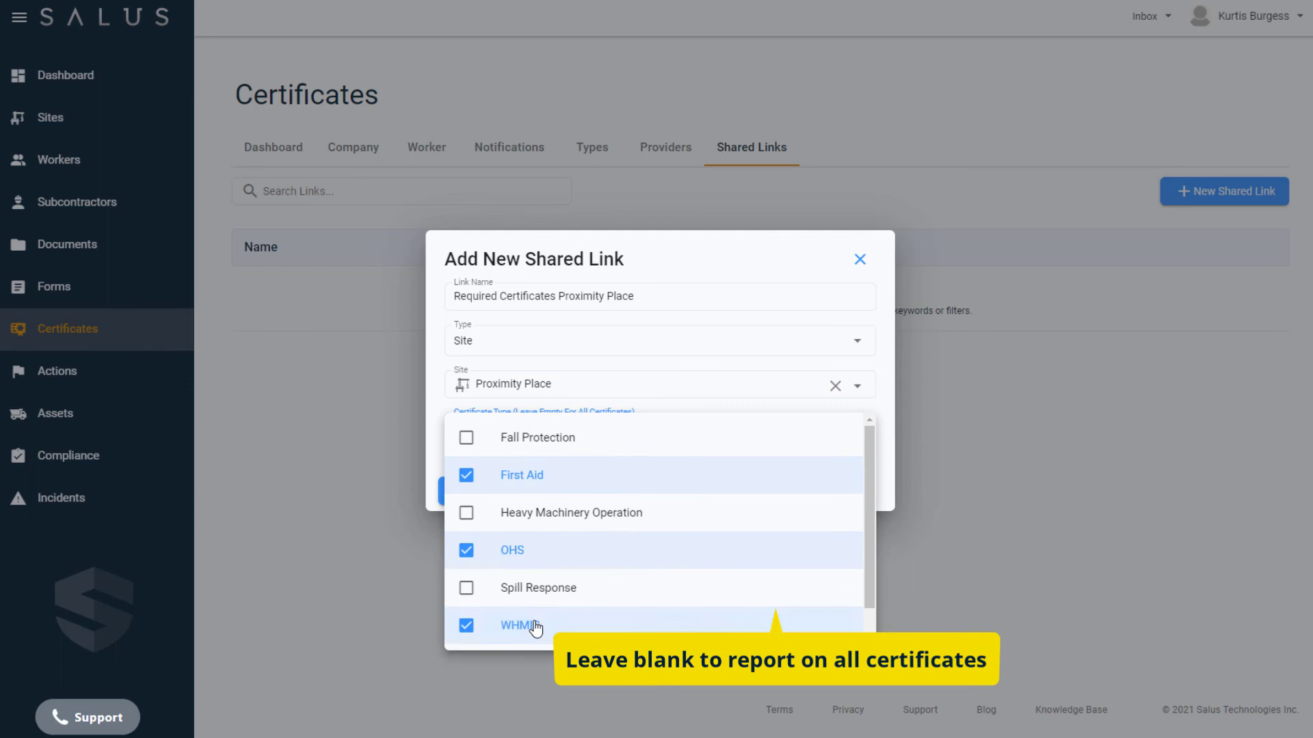
left_click(888, 493)
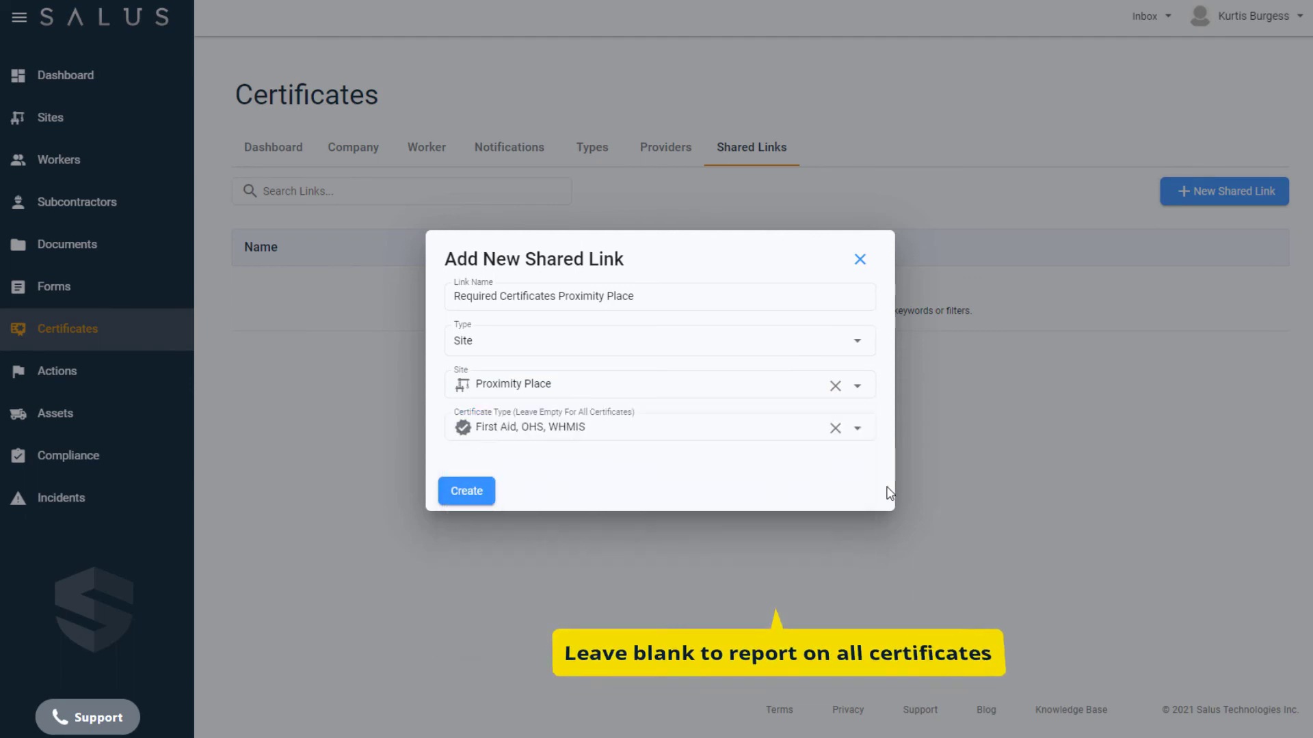
- Try switching the link type to Worker and select four workers
left_click(860, 342)
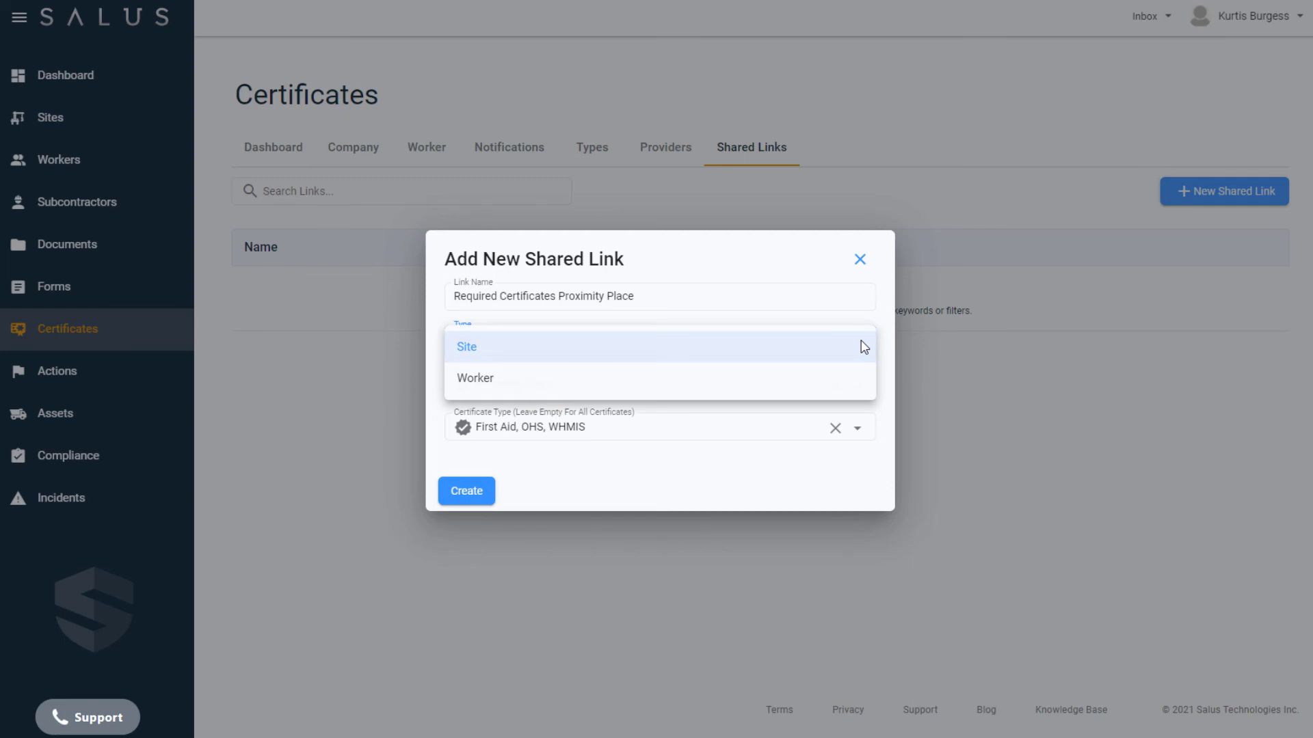
left_click(742, 391)
left_click(863, 386)
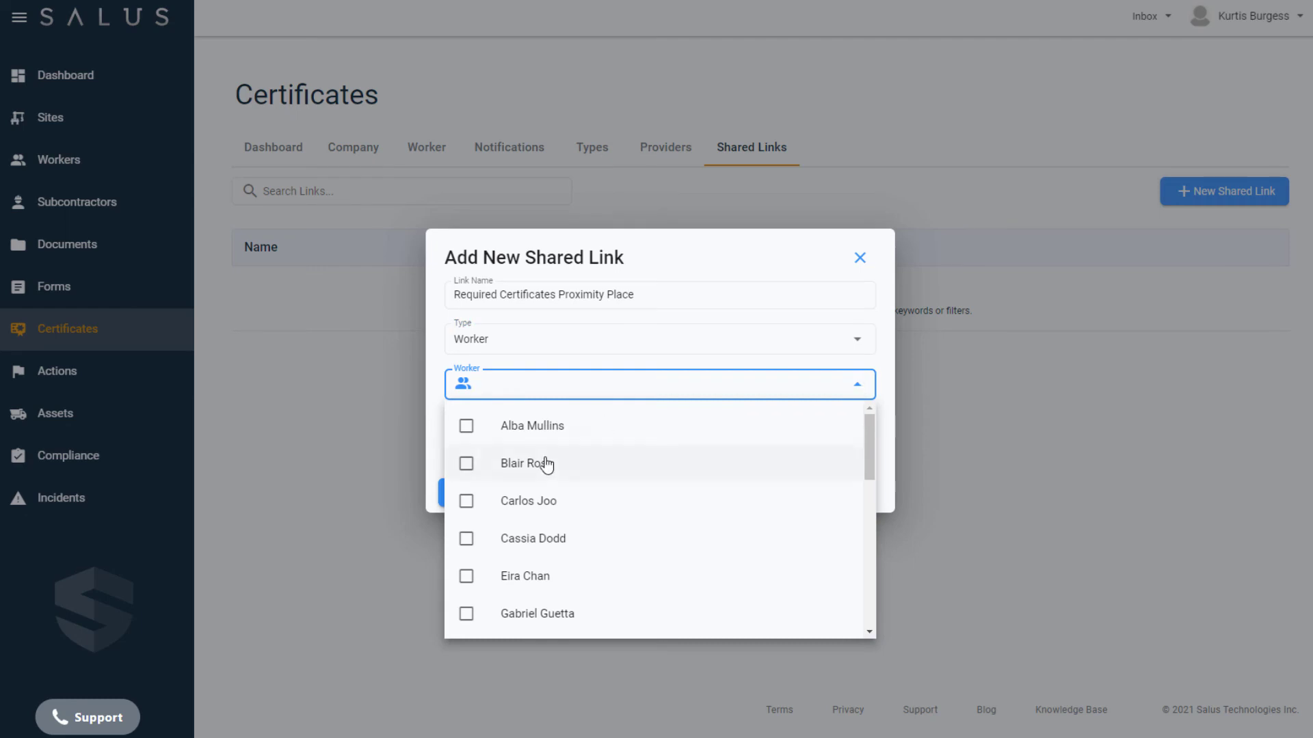
left_click(800, 433)
left_click(546, 465)
left_click(551, 499)
left_click(701, 613)
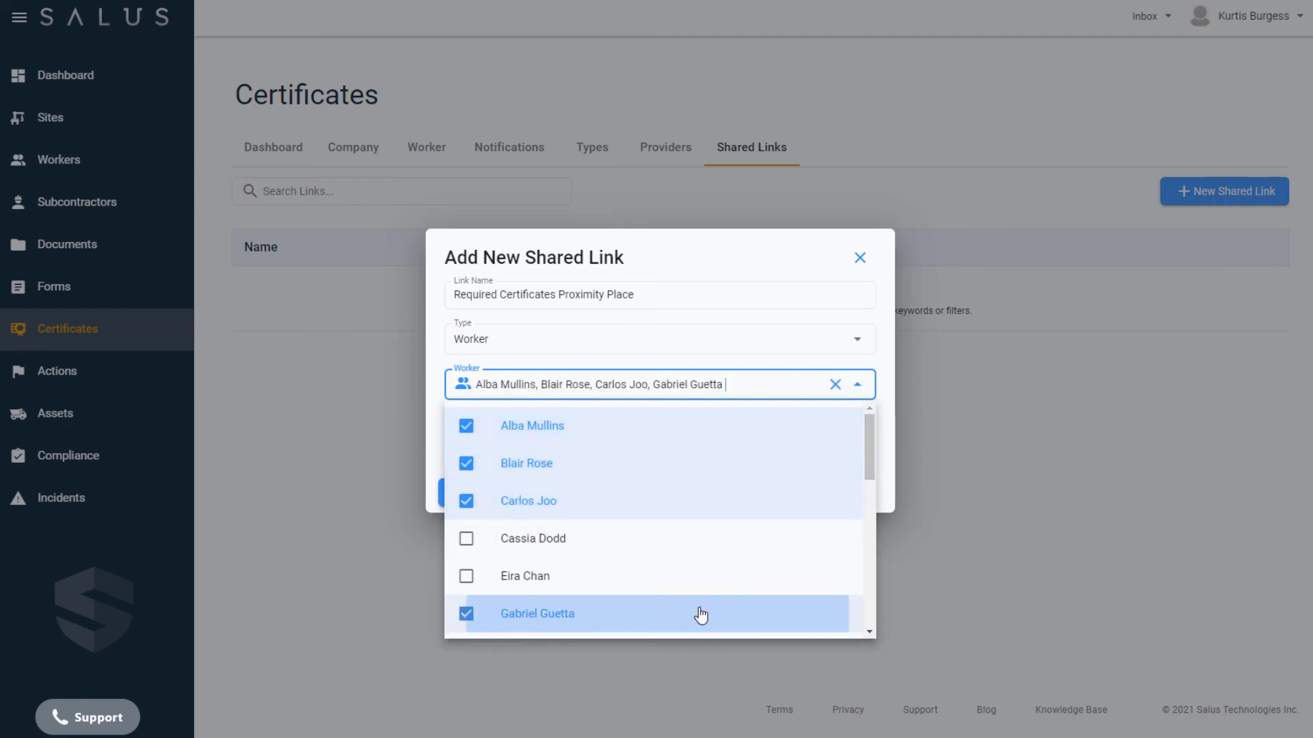
left_click(901, 420)
- Clear the chosen workers and create the shared link
left_click(836, 385)
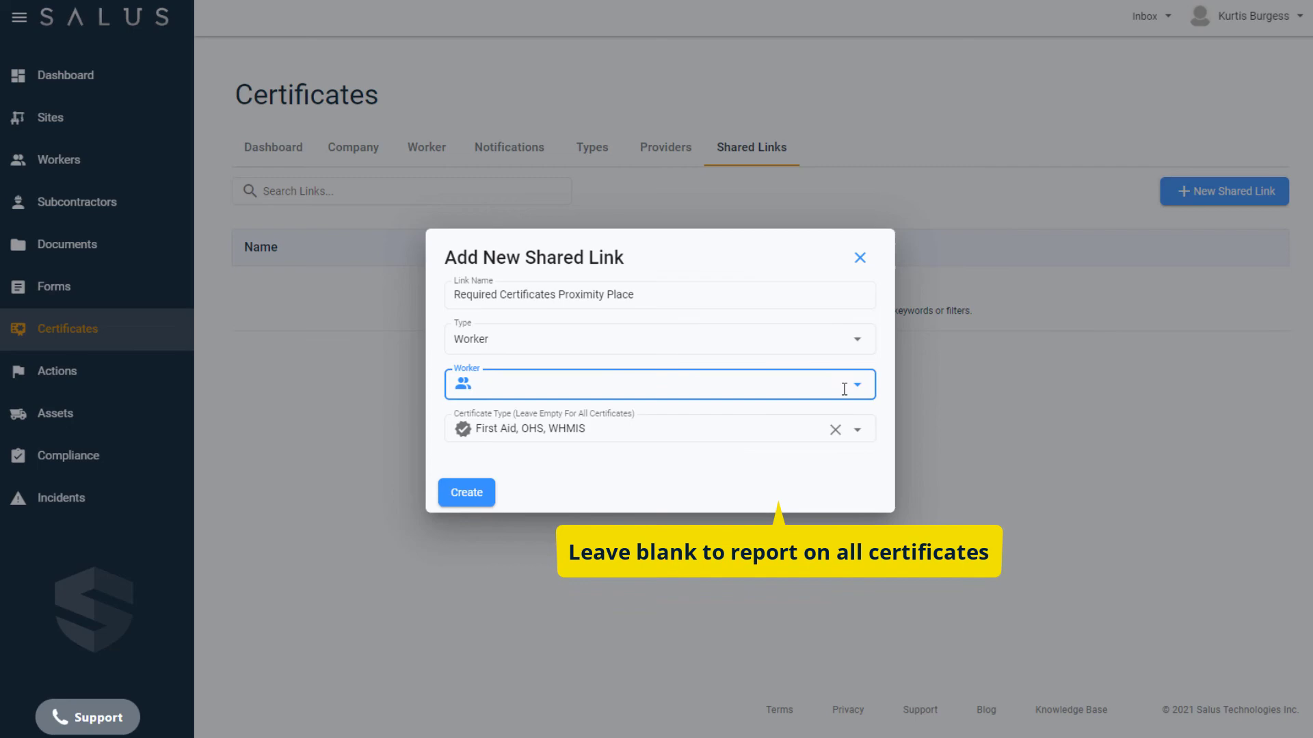
left_click(857, 384)
left_click(885, 380)
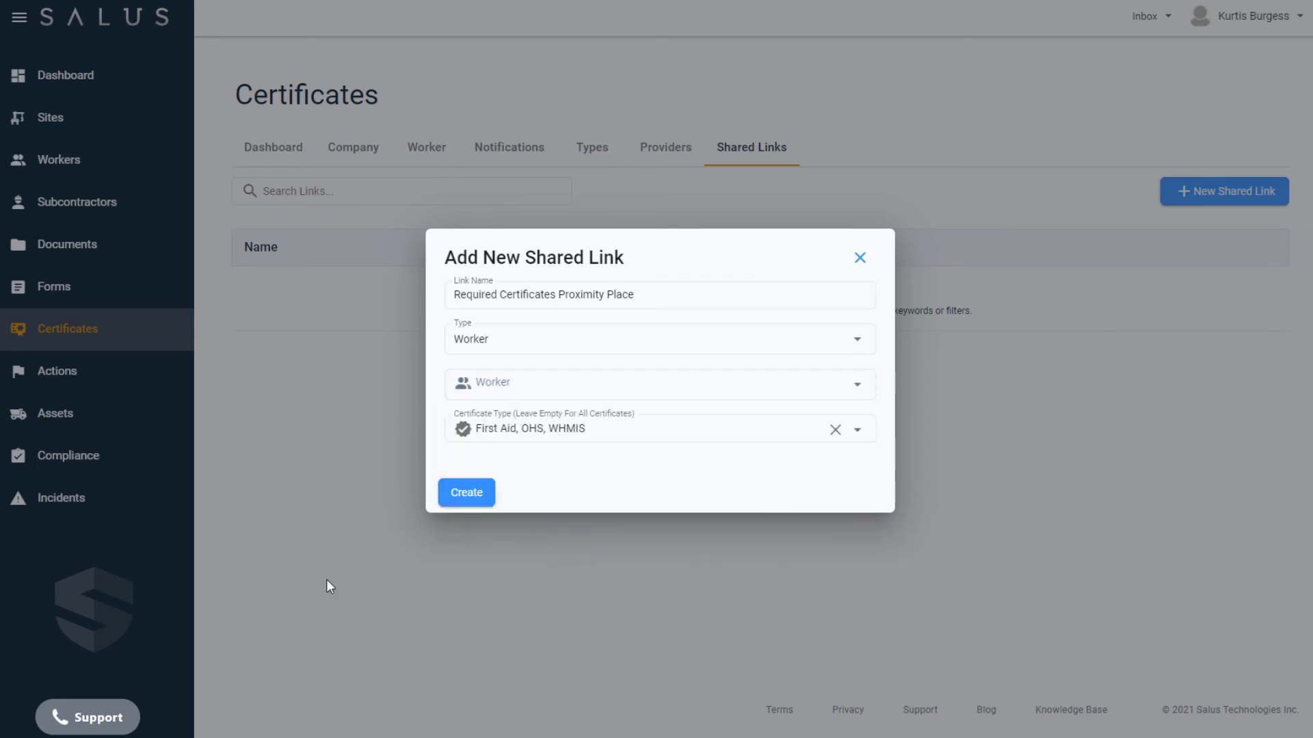
left_click(468, 505)
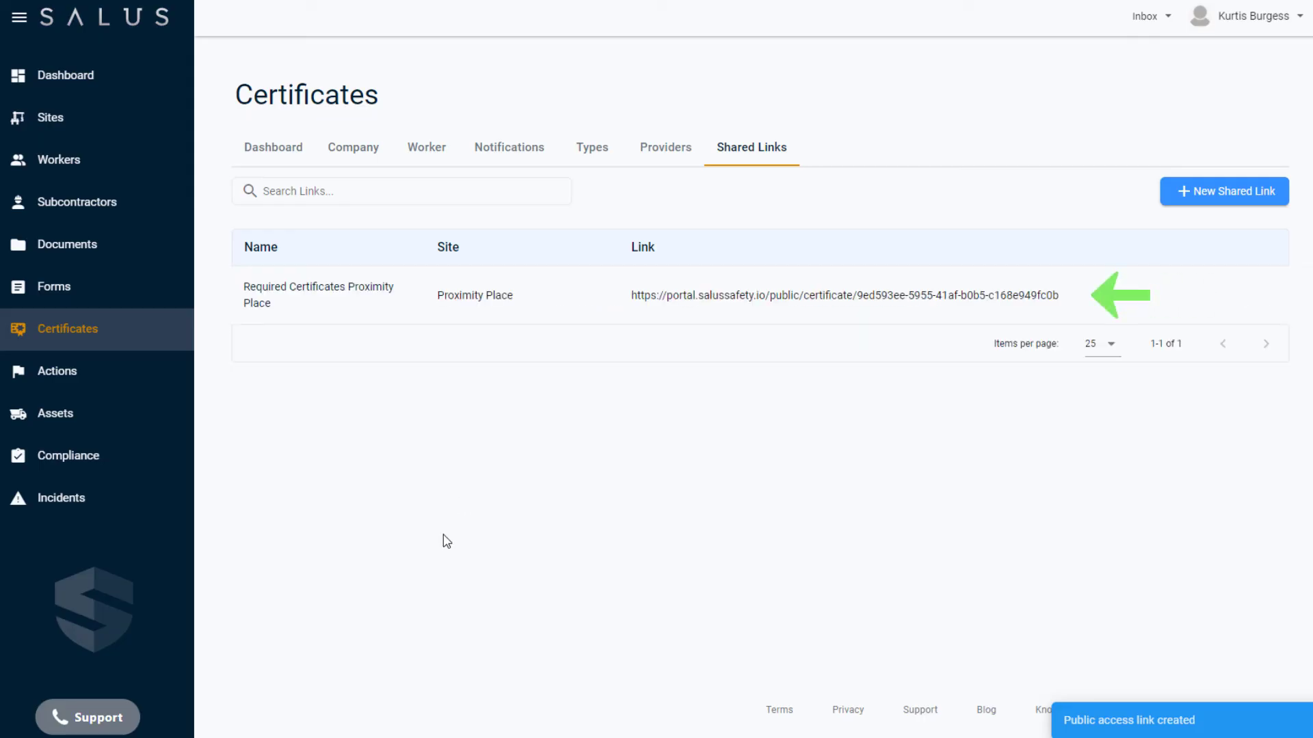
left_click_drag(626, 298, 1115, 303)
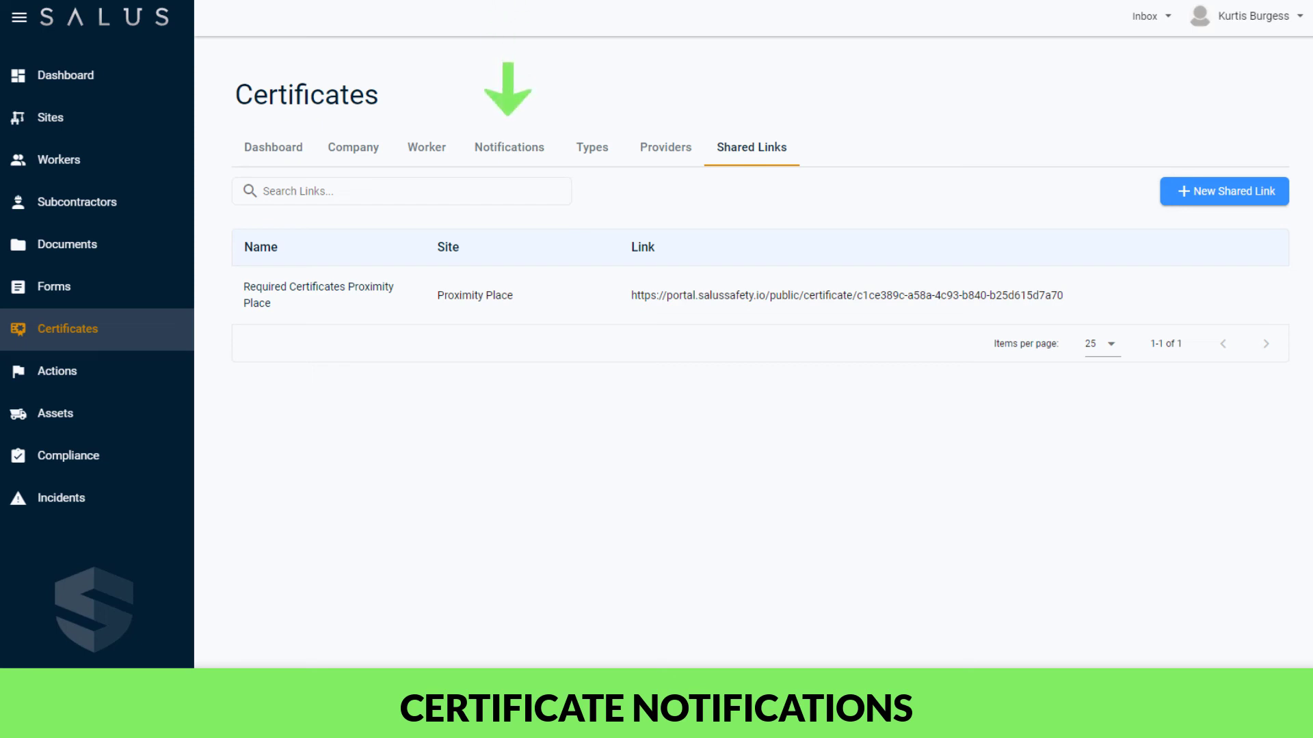
- Add a recipient email address to the certificate expiry Notifications list and save it
left_click(509, 159)
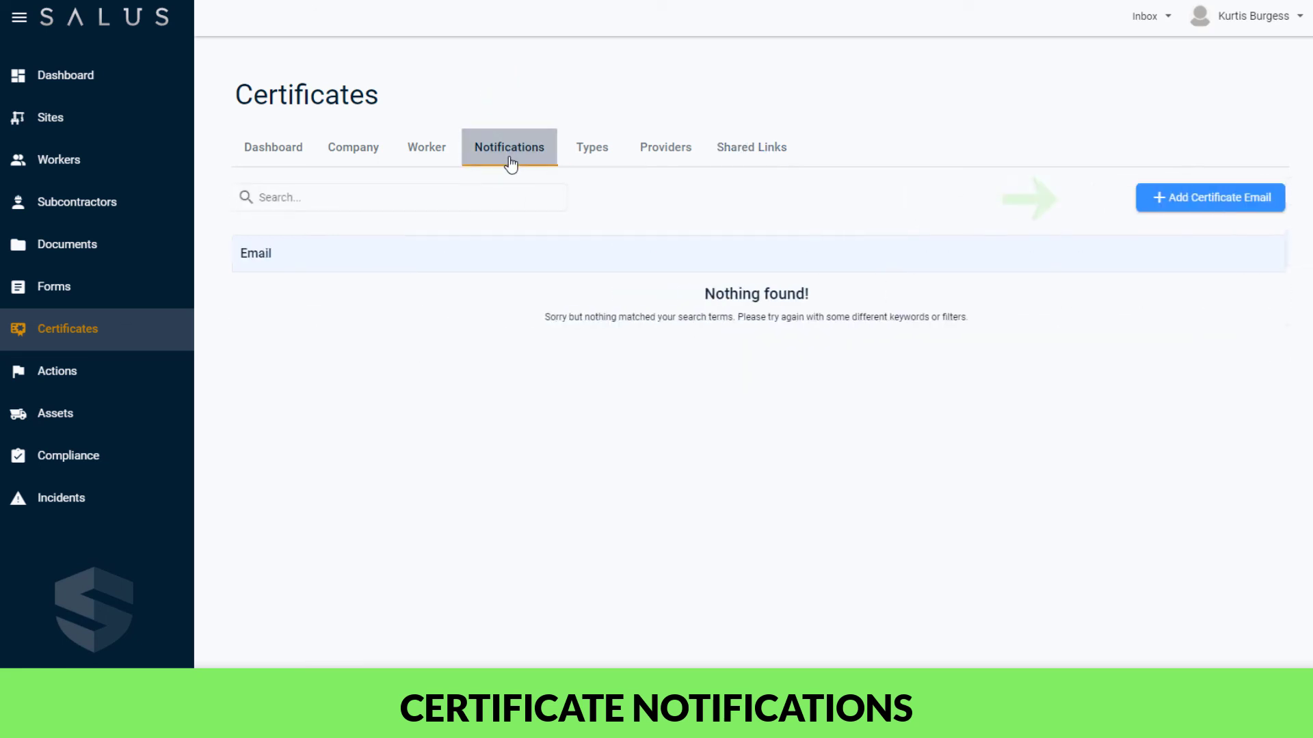
left_click(1247, 200)
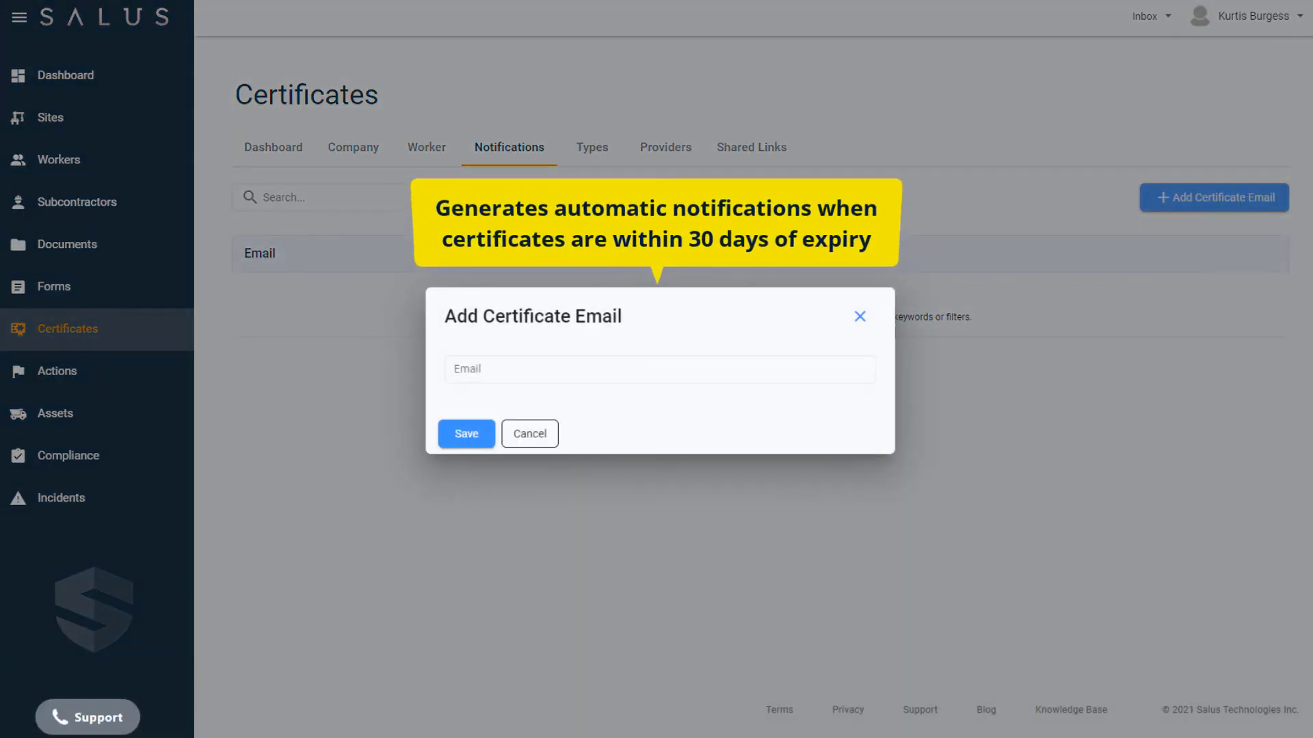
left_click(595, 367)
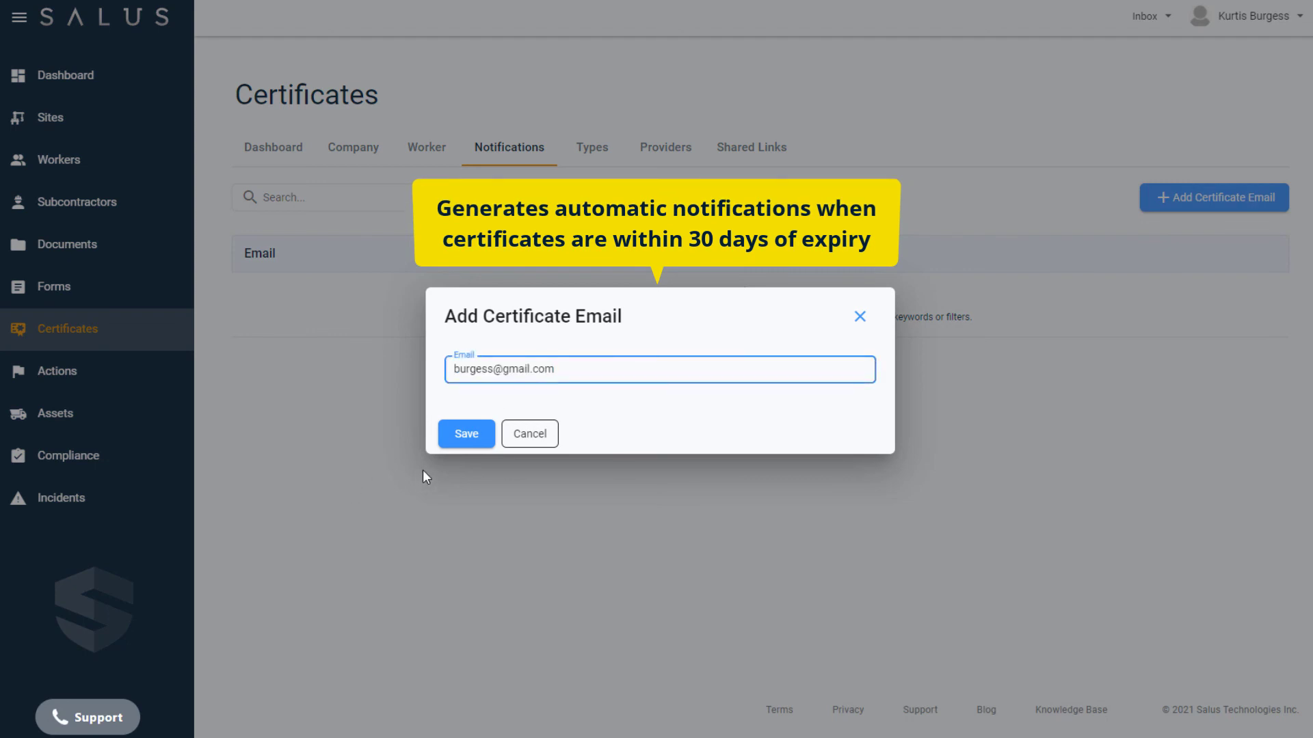
left_click(450, 441)
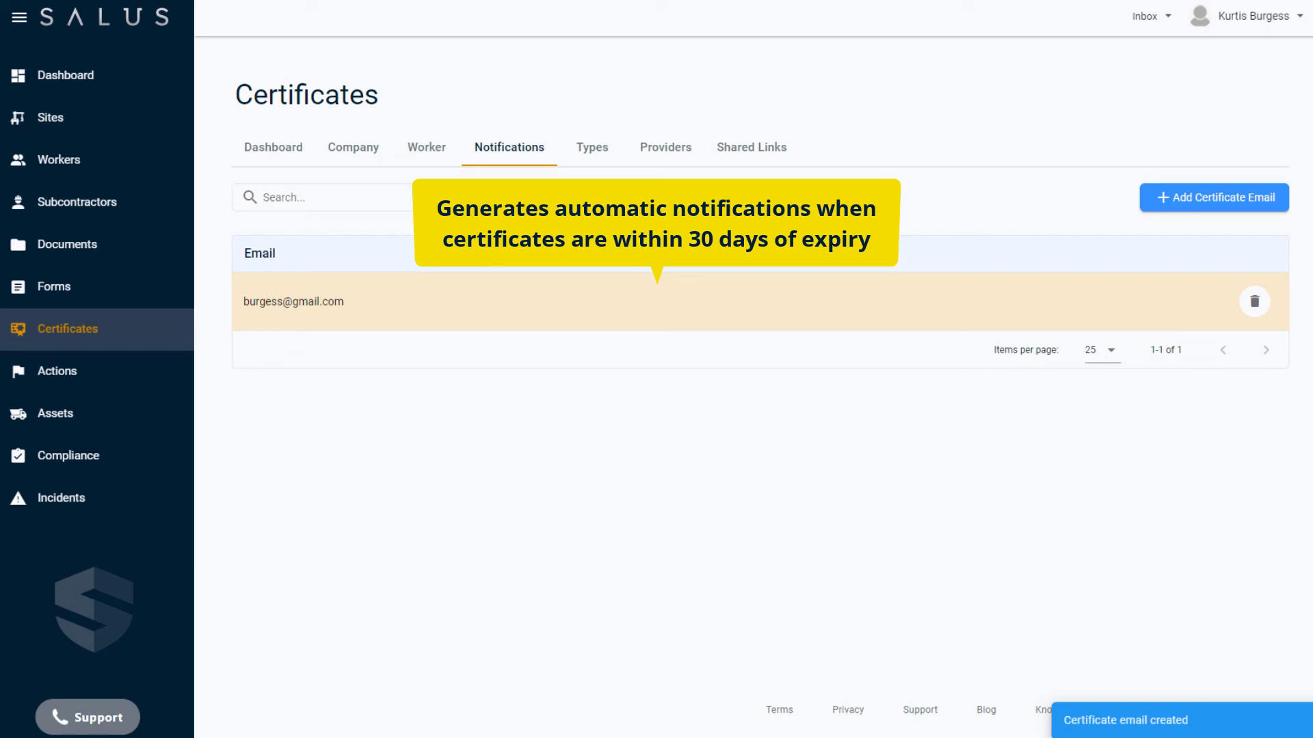
- Show the Certificates Dashboard with its renewal counts and Spill Response required-certificate chart
left_click(264, 163)
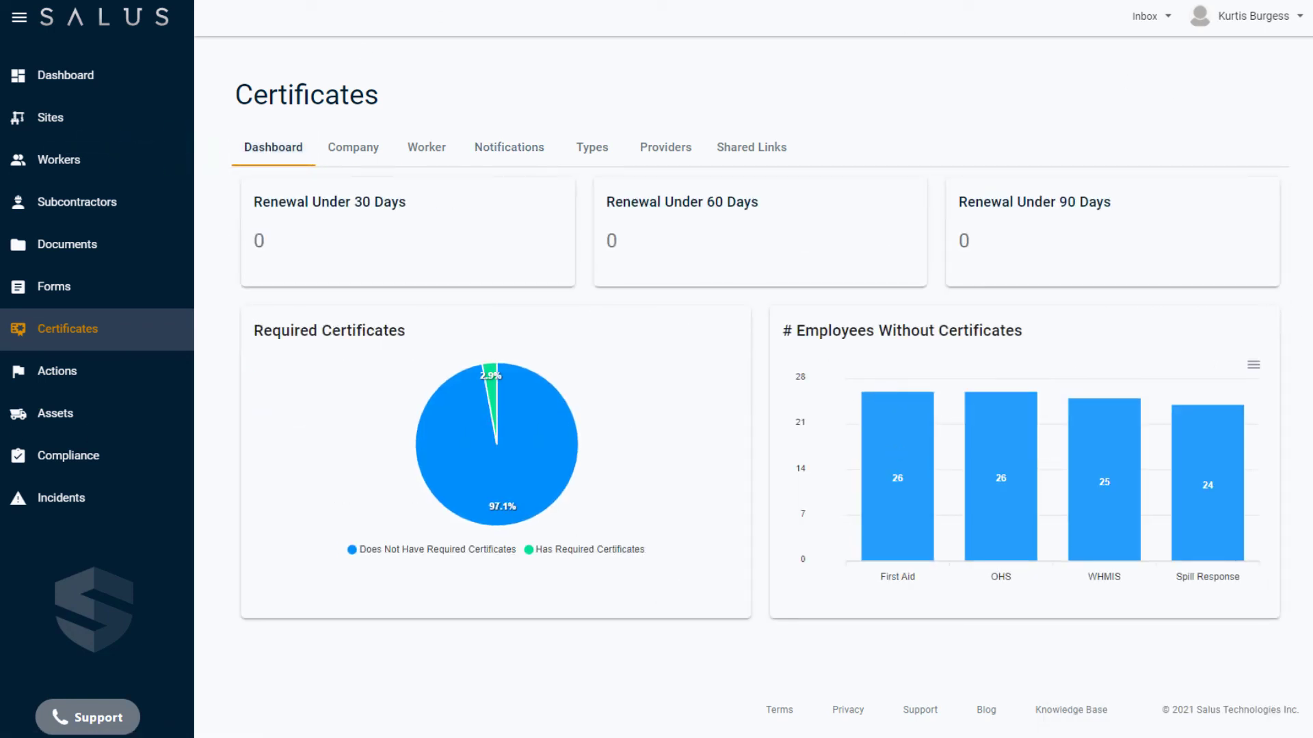